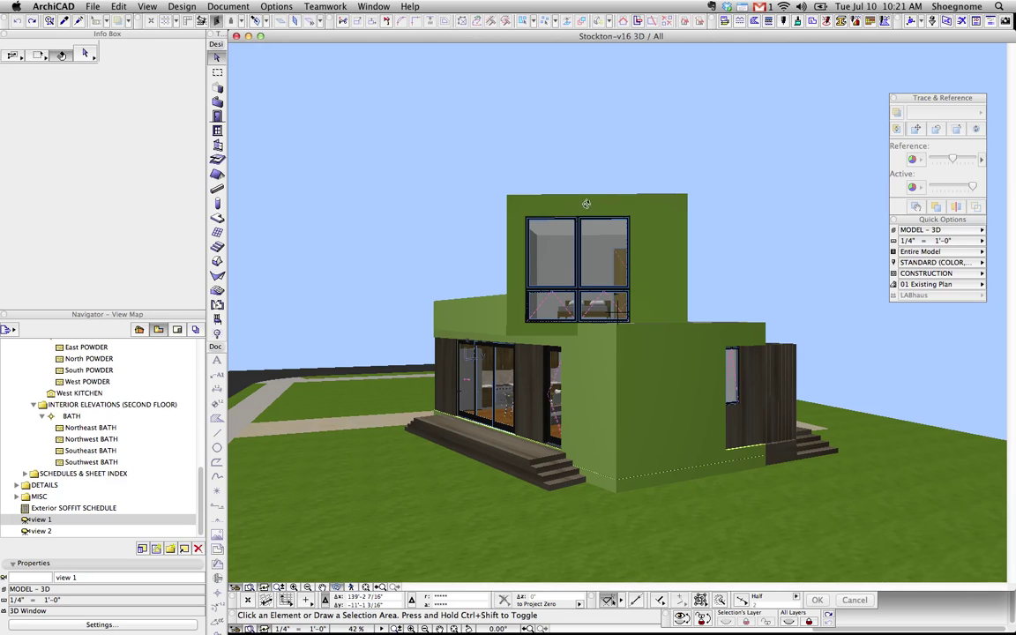
Examine the house exterior from the deck side, closing in on the soffit beneath the projecting roof above the sliding doors
left_click_drag(587, 204, 692, 291)
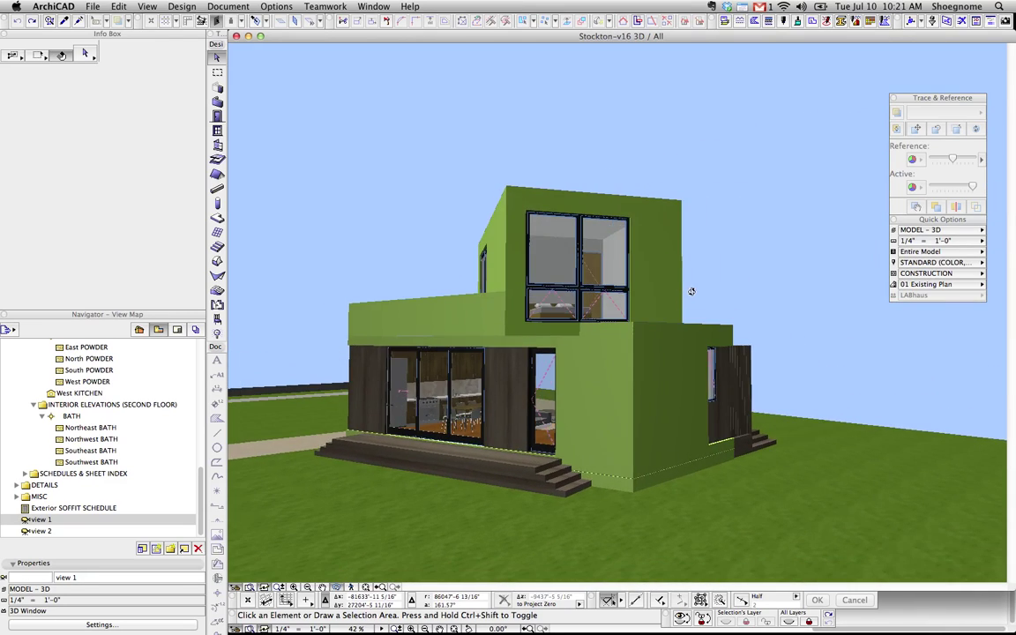
scroll(694, 297, "down", 1)
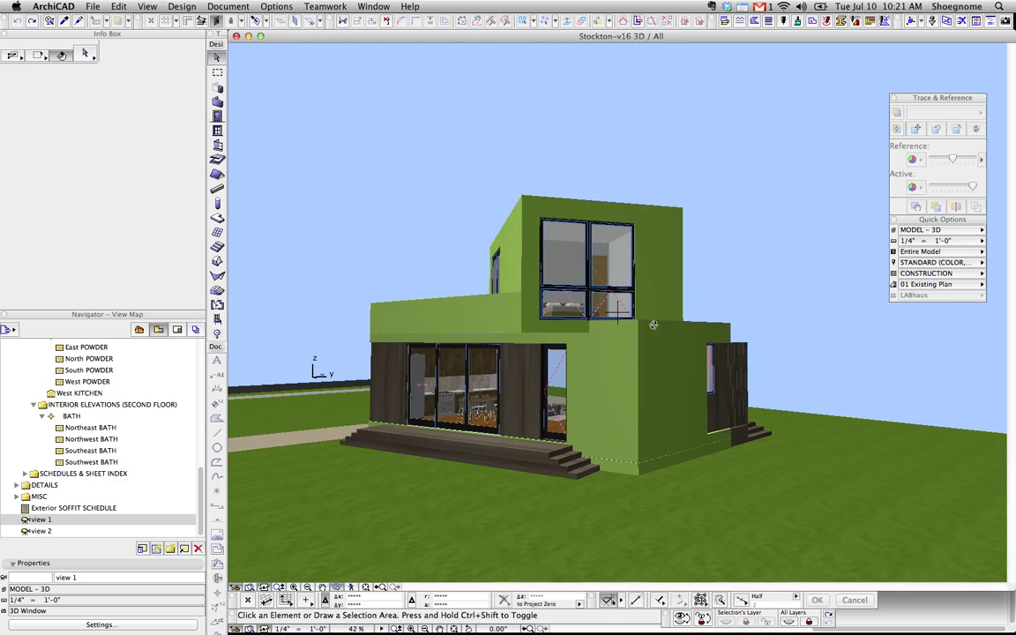
left_click_drag(647, 307, 595, 329)
scroll(541, 348, "up", 4)
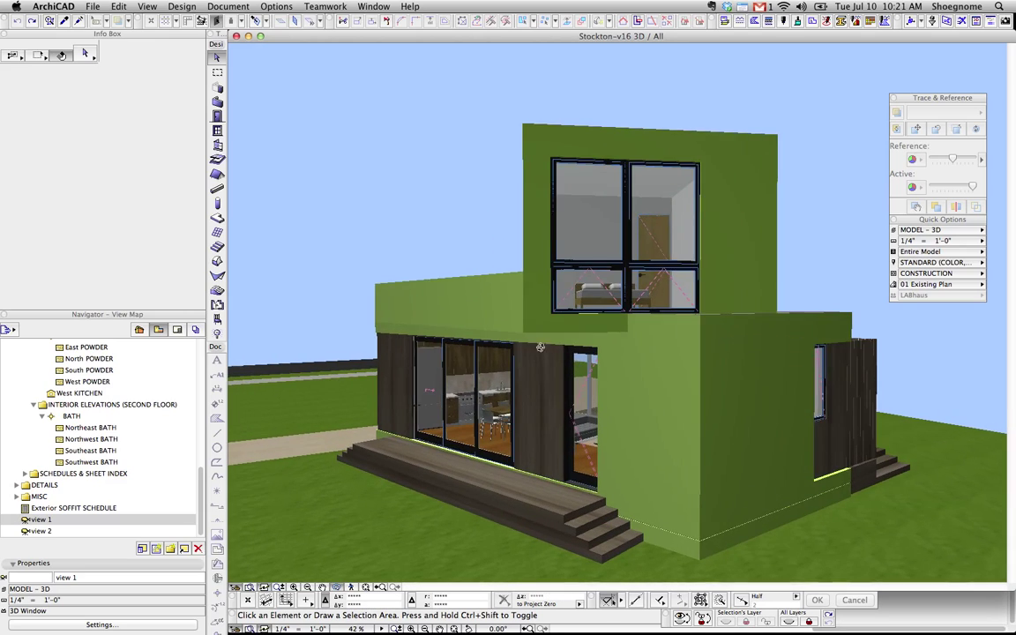
left_click_drag(539, 346, 660, 336)
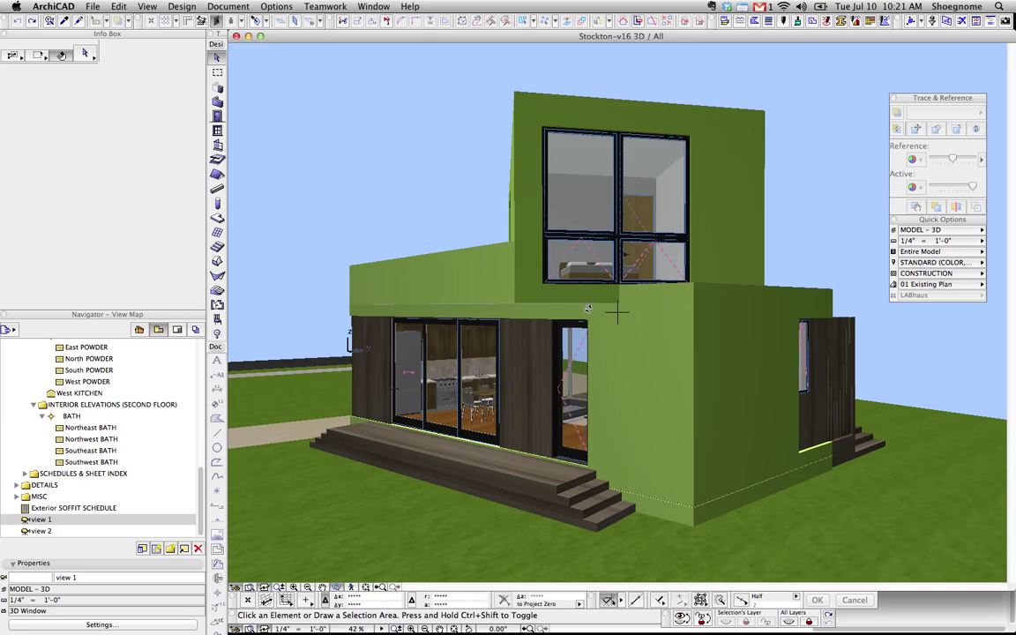
middle_click_drag(618, 311, 569, 292, "shift")
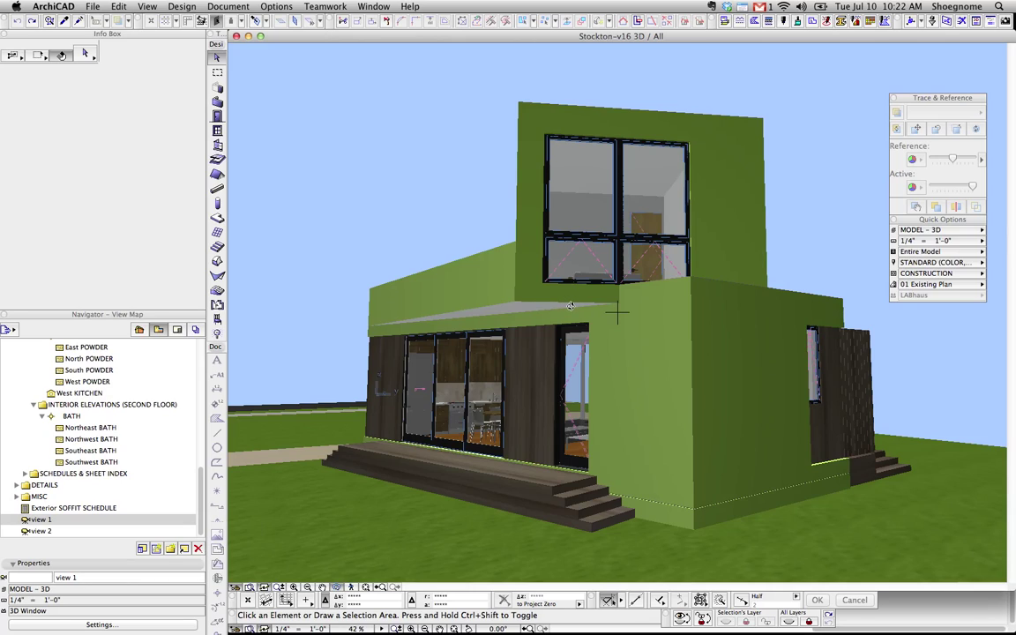
scroll(552, 308, "up", 3)
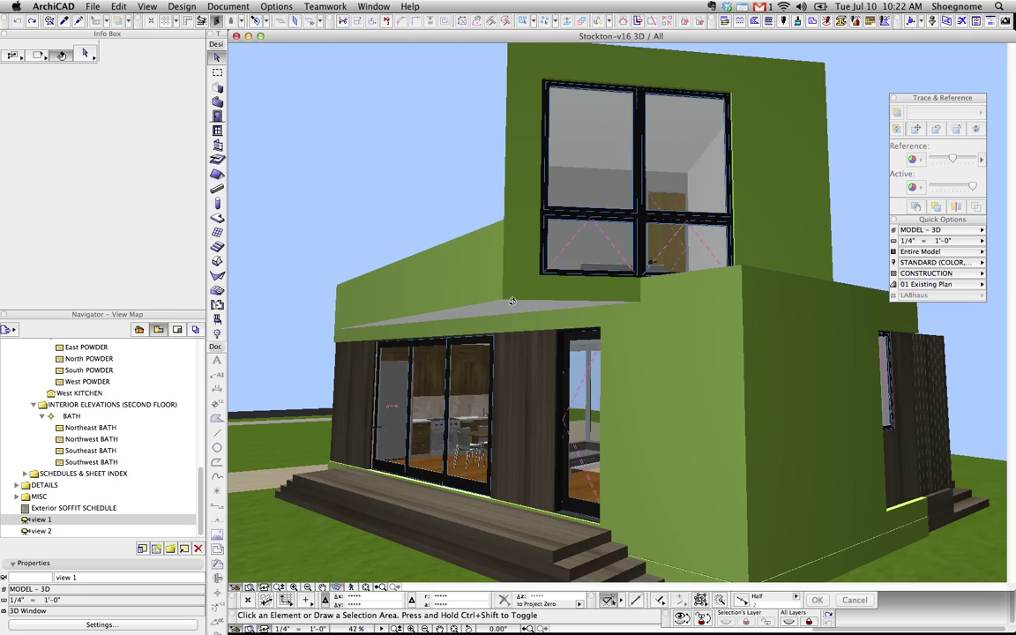
left_click_drag(524, 315, 505, 304)
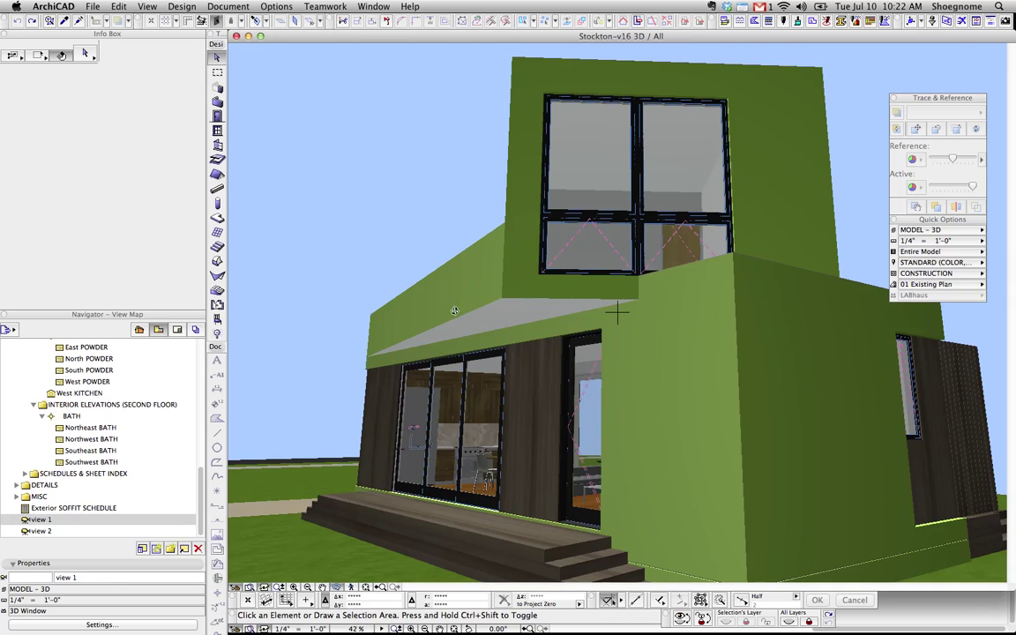
Convert the triangular soffit slab above the sliding doors into a morph
left_click(559, 307)
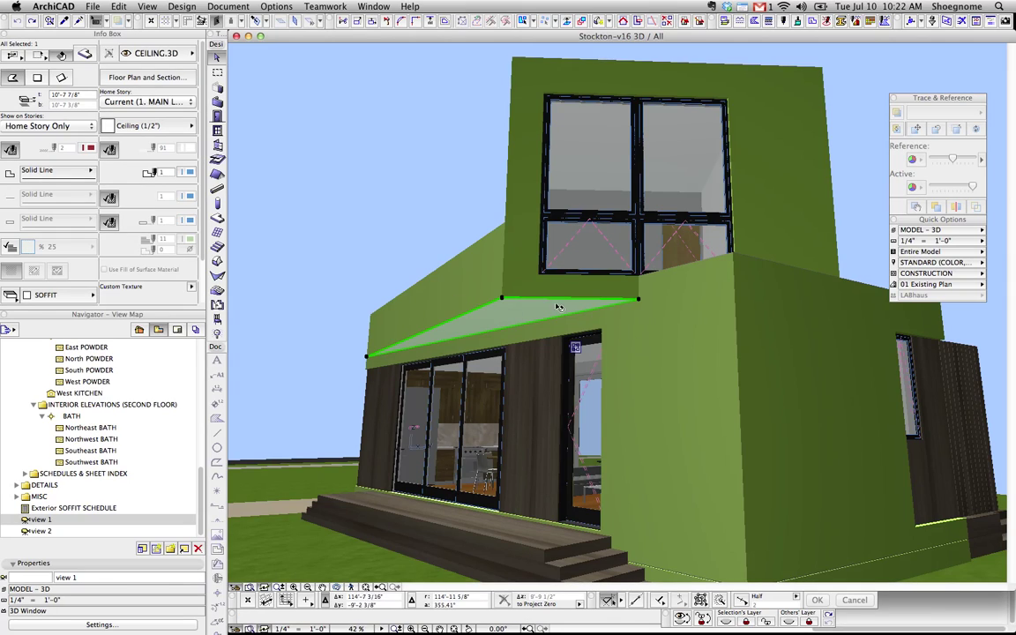
left_click(599, 21)
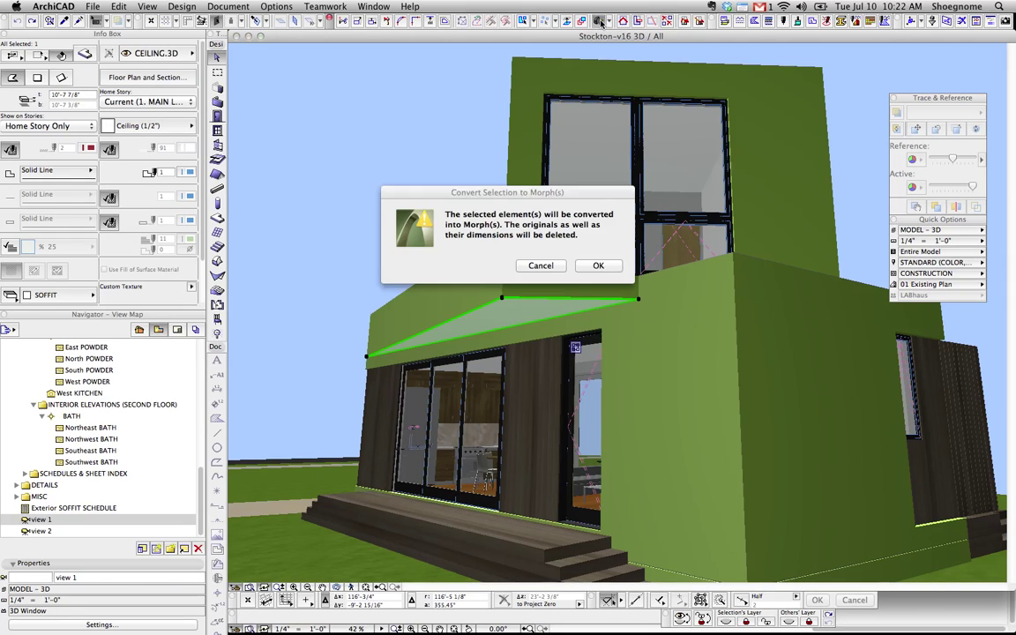
left_click(598, 265)
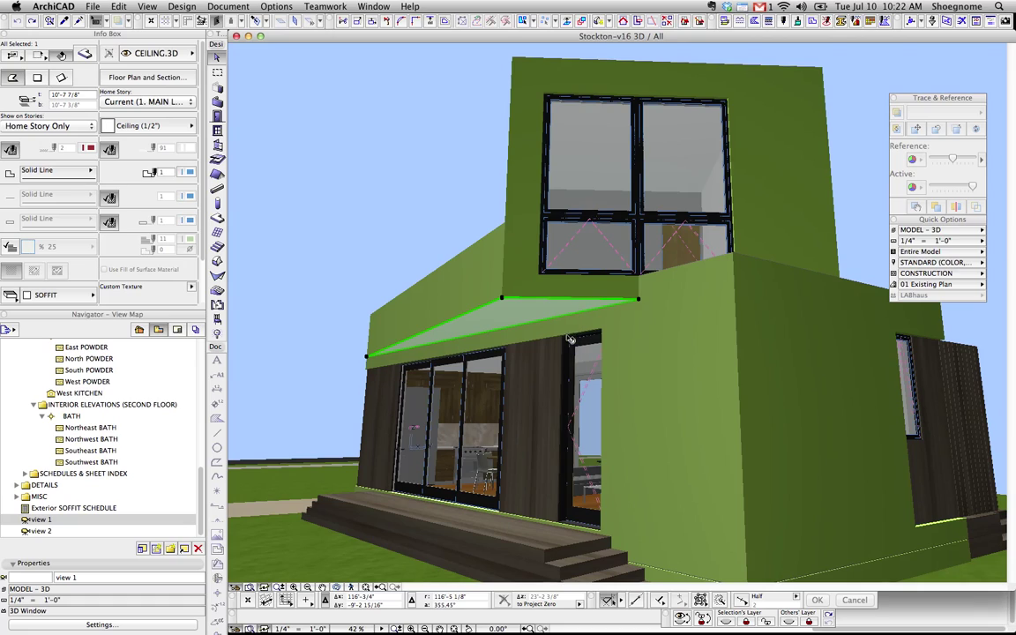
left_click(641, 305)
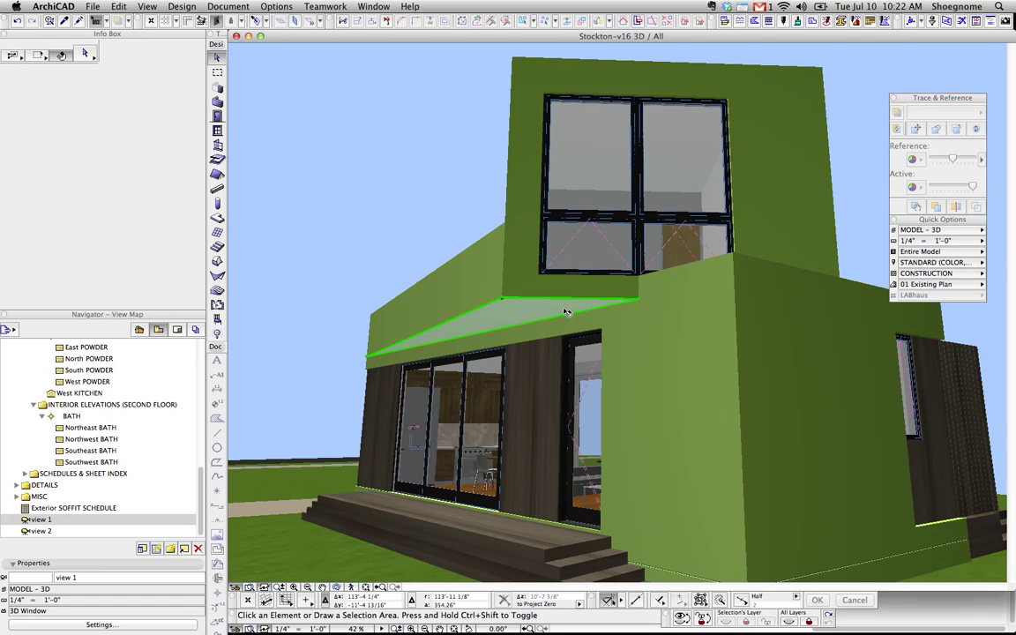
Move the soffit morph's two front corner nodes down to the top edge of the doors and wood cladding
left_click(640, 304)
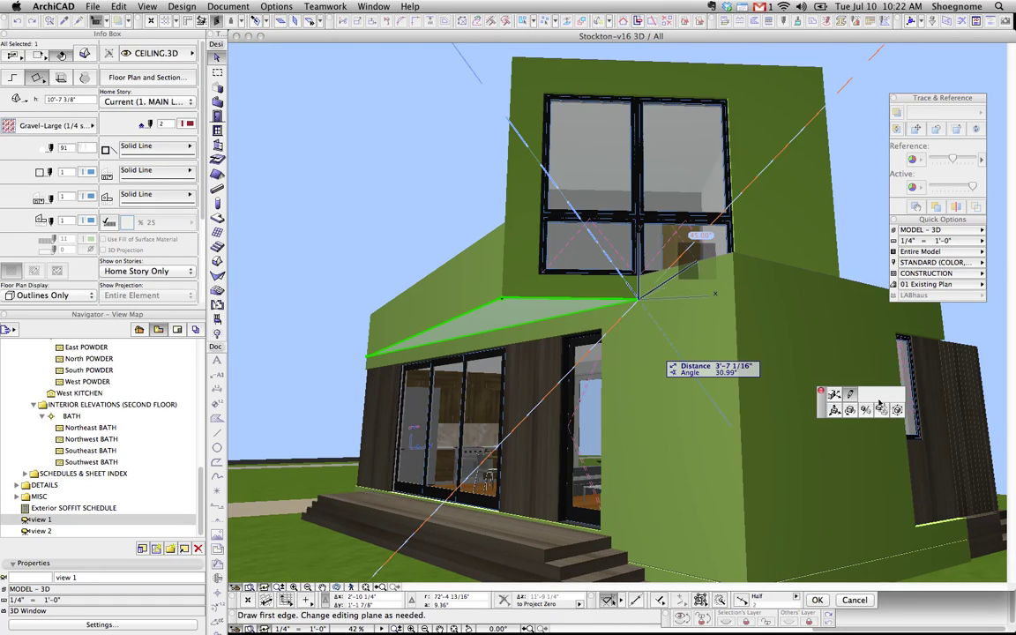
left_click(880, 407)
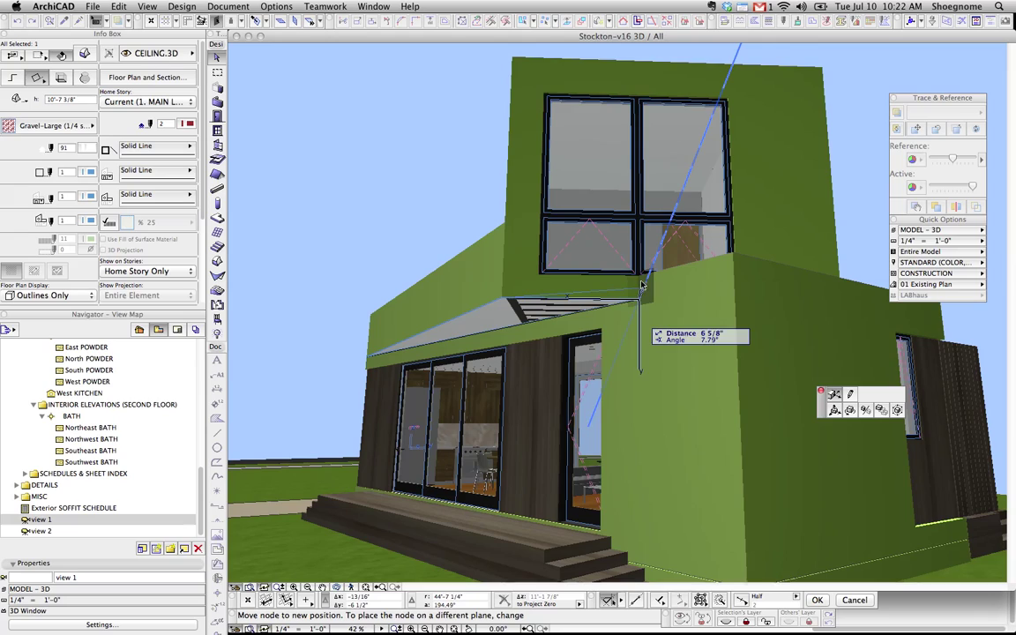
left_click(603, 329)
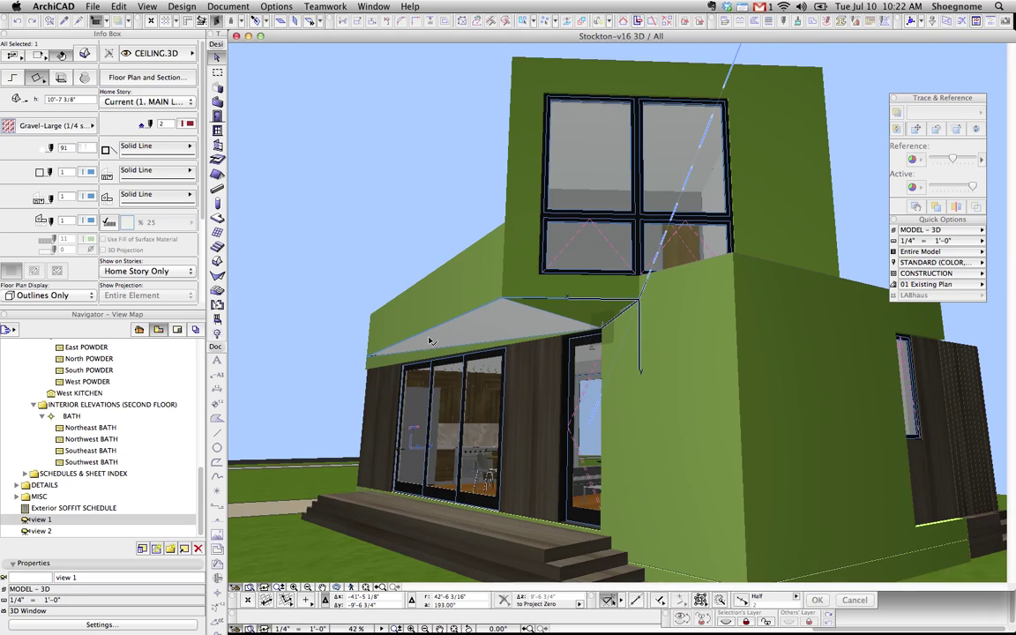
left_click(368, 360)
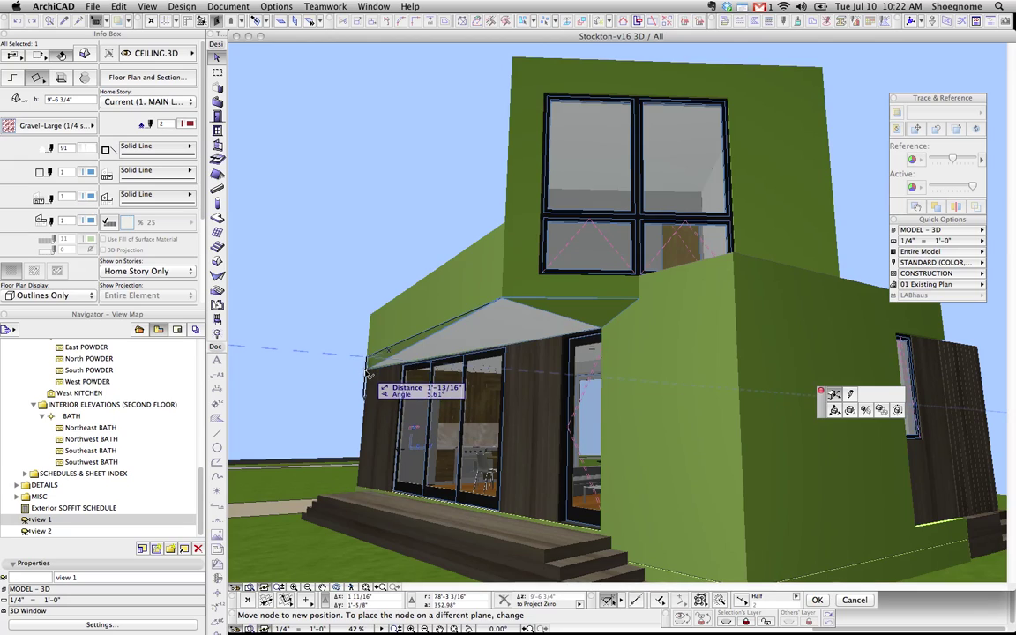
left_click(368, 373)
left_click(354, 300)
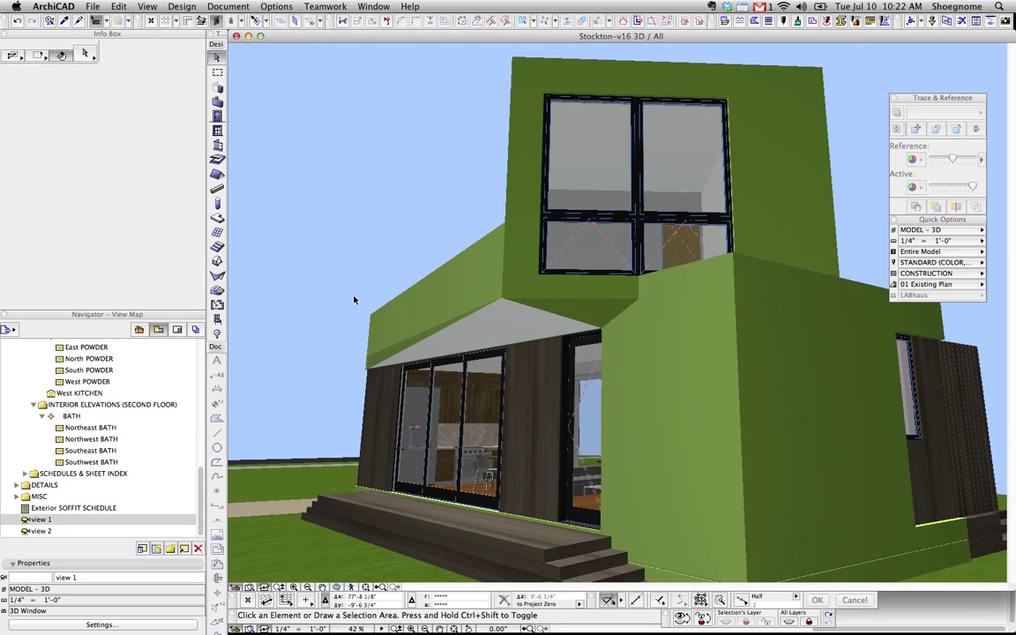
Undo the soffit morph's corner moves and its conversion from a slab
left_click_drag(436, 356, 530, 356)
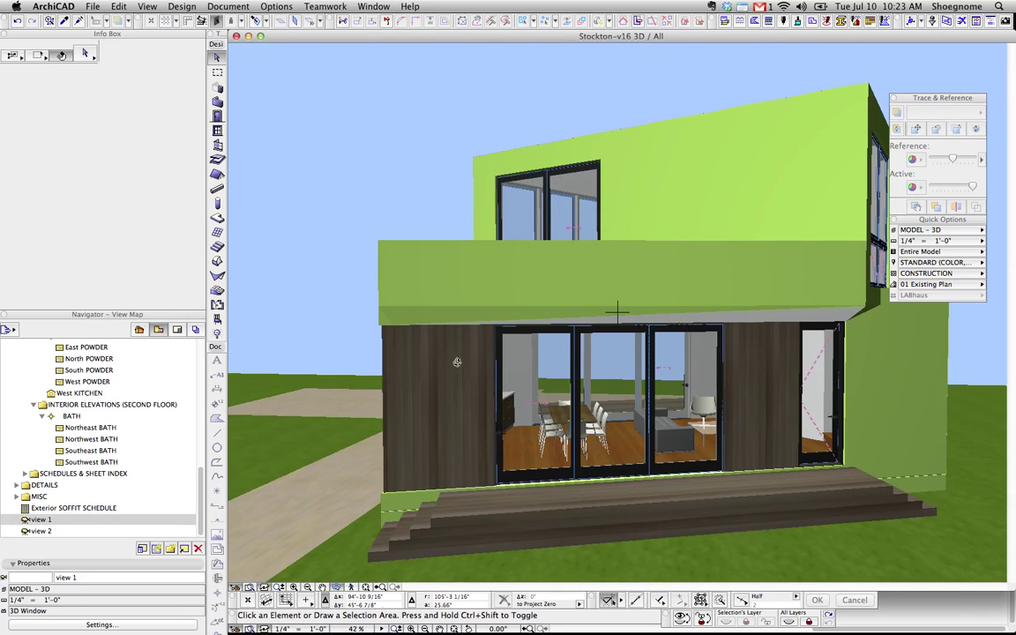
middle_click_drag(529, 355, 459, 291, "shift")
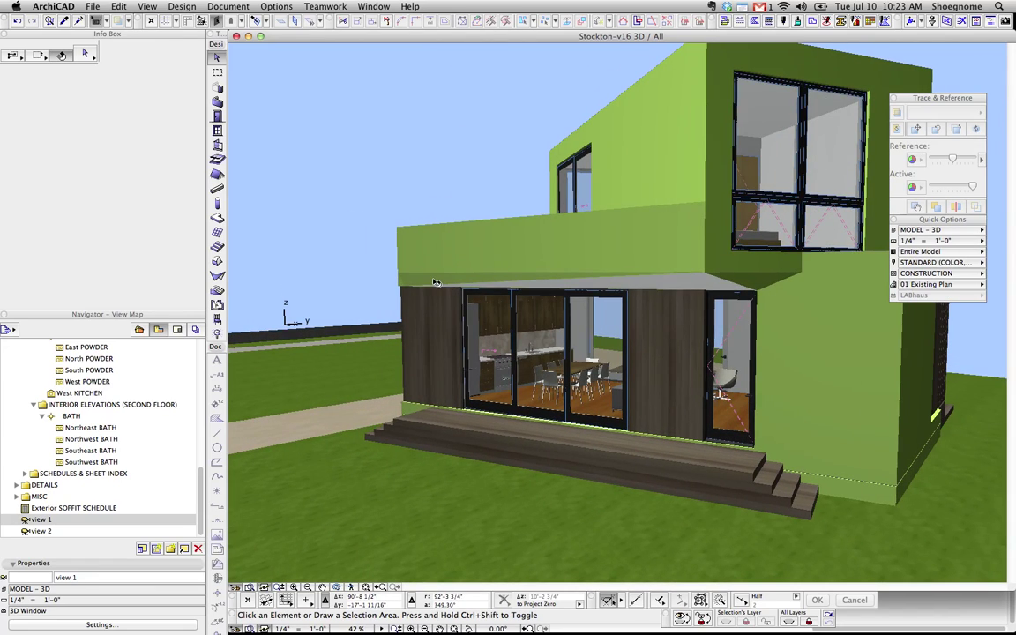
left_click(675, 269)
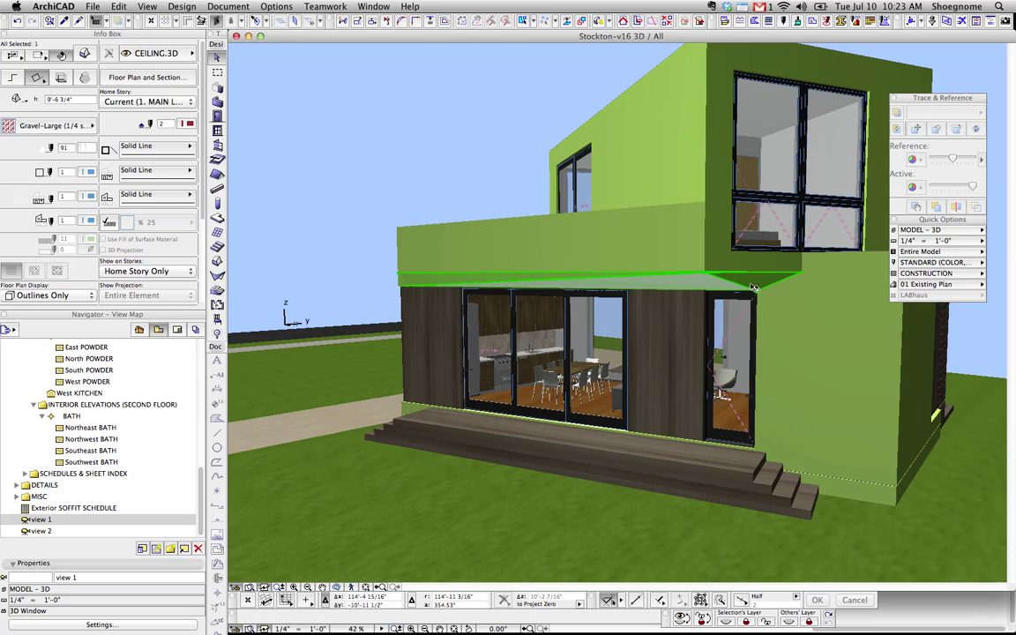
key("Delete")
key("super+z")
left_click(670, 275)
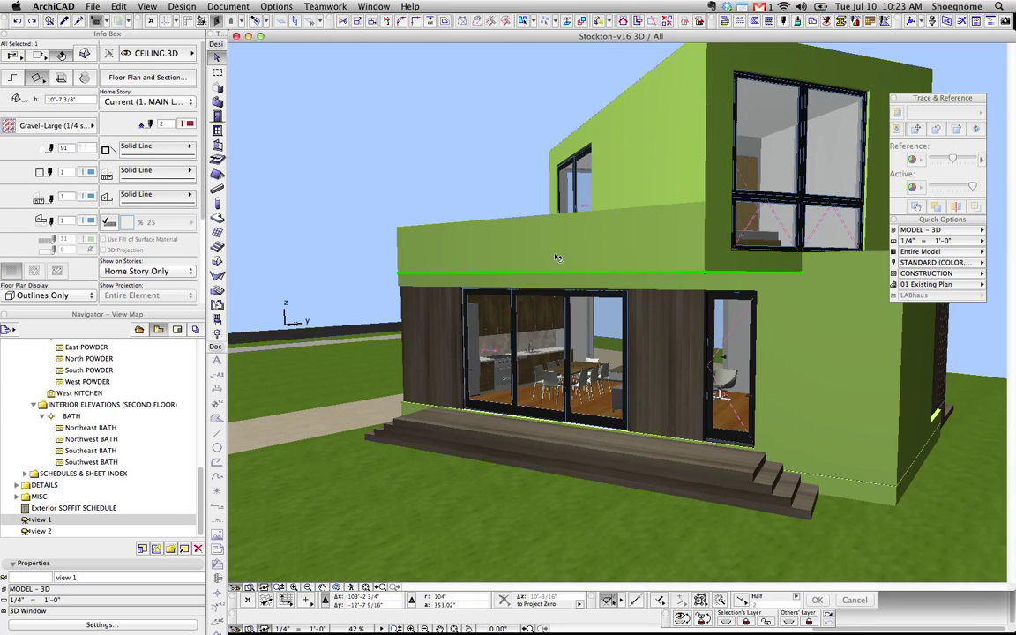
middle_click_drag(557, 256, 499, 215)
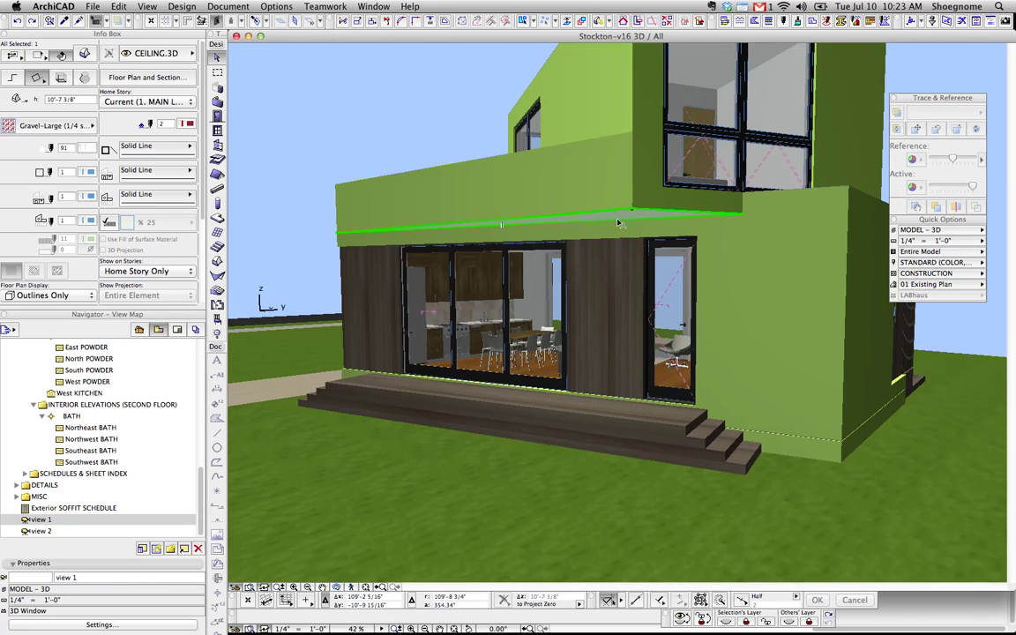
key("super+a")
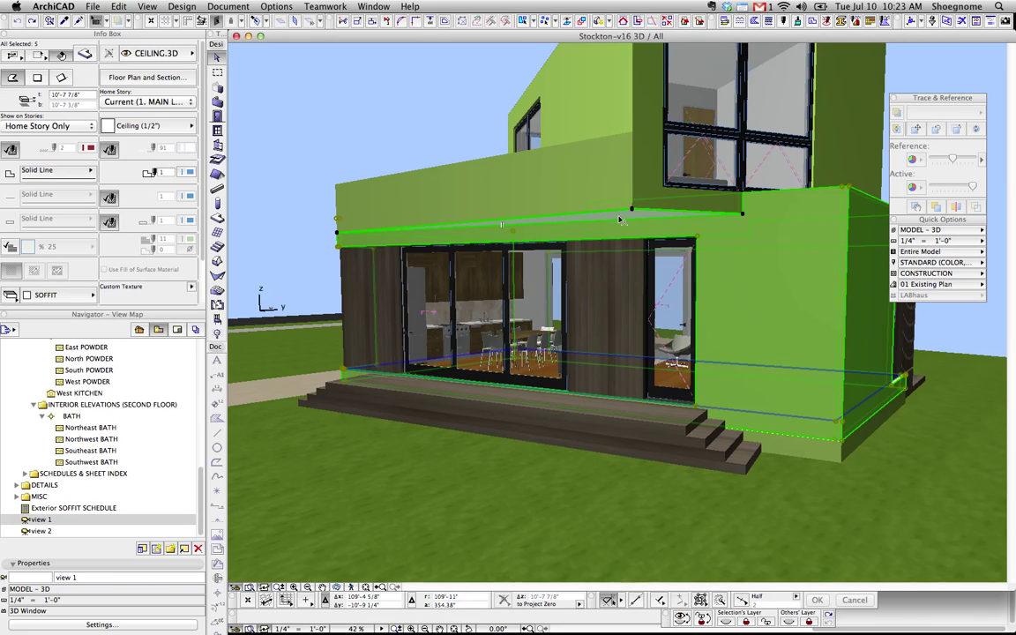
key("Escape")
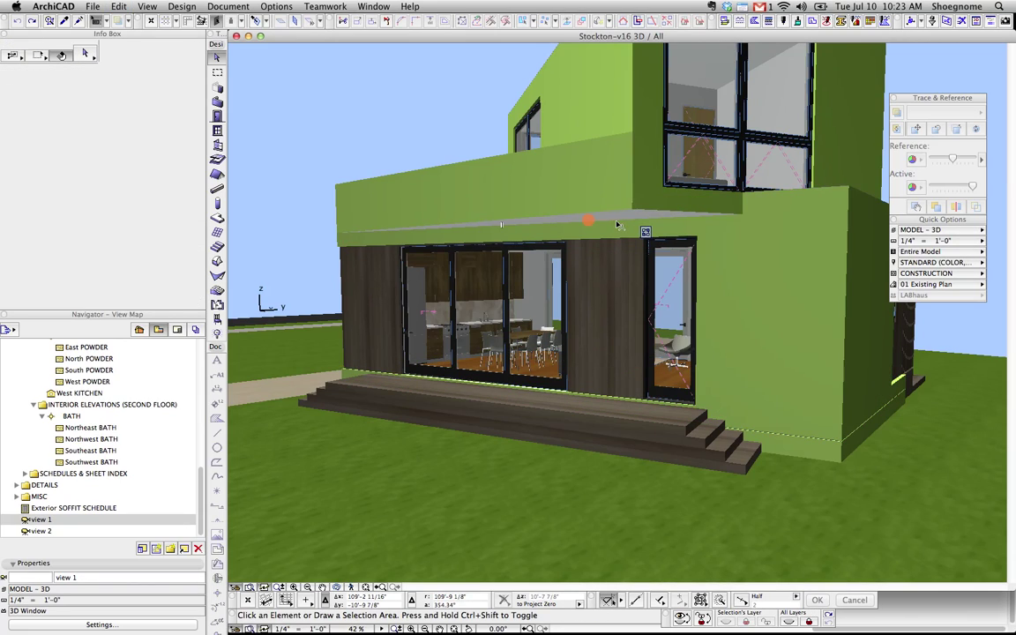
Convert the 1/2" soffit slab on the CEILING.3D layer into a morph
left_click(622, 223)
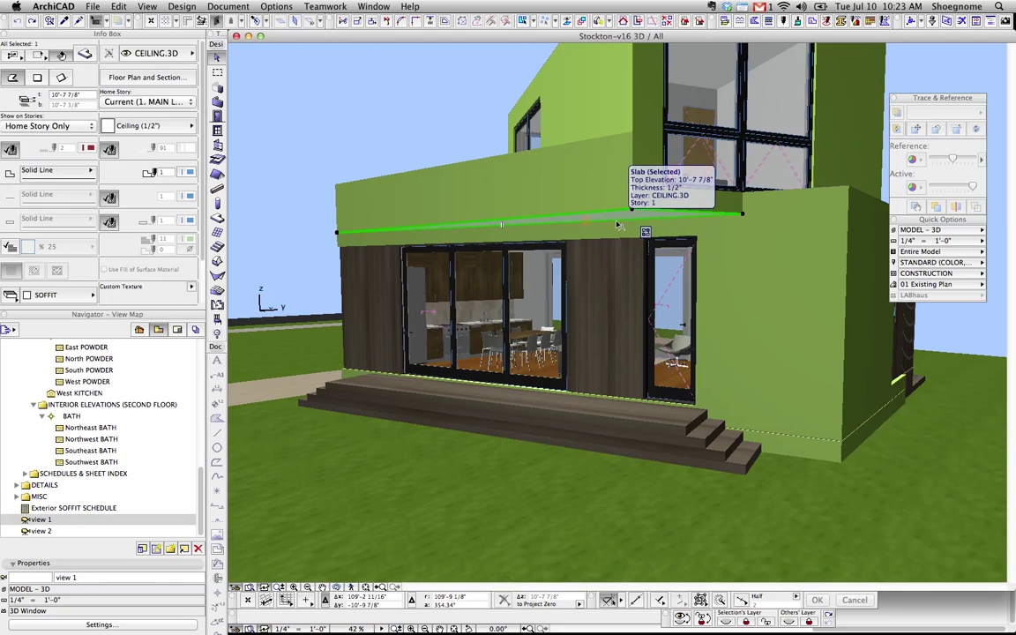
left_click(600, 22)
left_click(539, 238)
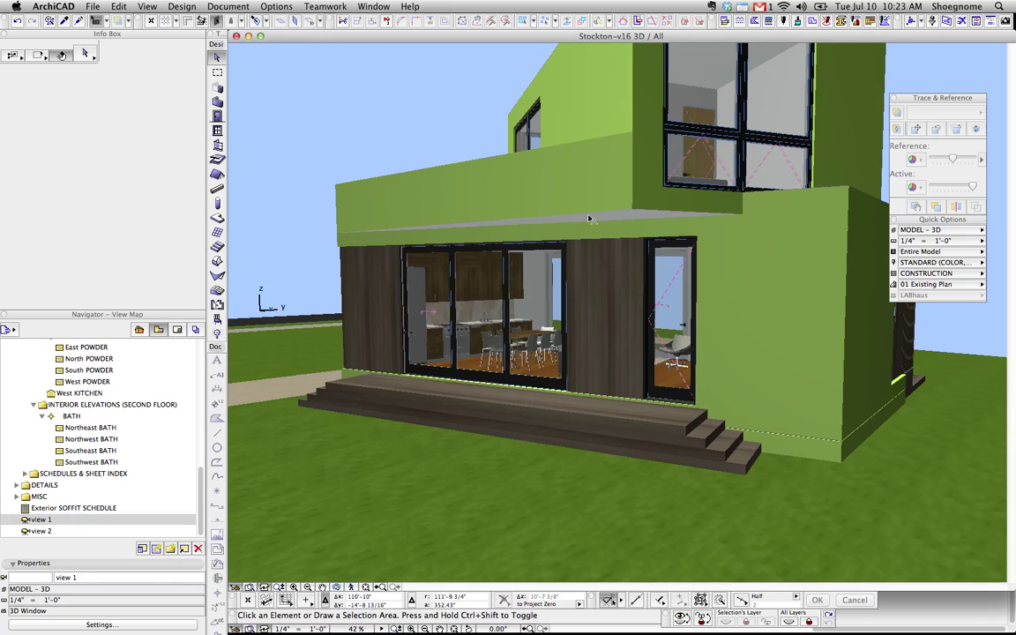
left_click(566, 200)
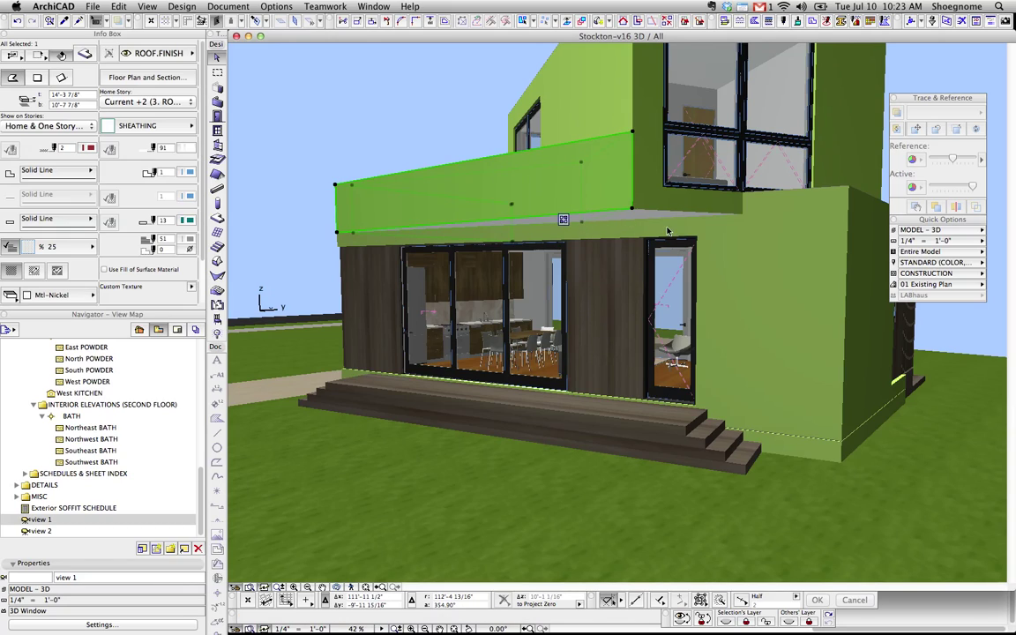
key("Escape")
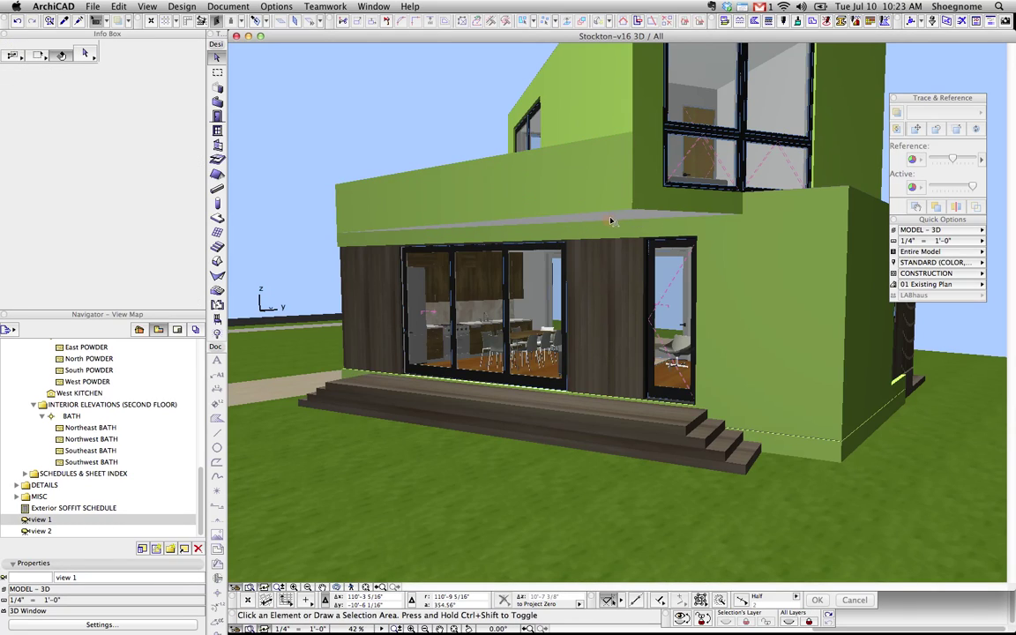
Lower the soffit morph's corner node at the far end of the deck to the top of the wood cladding
left_click(611, 220)
left_click(335, 232)
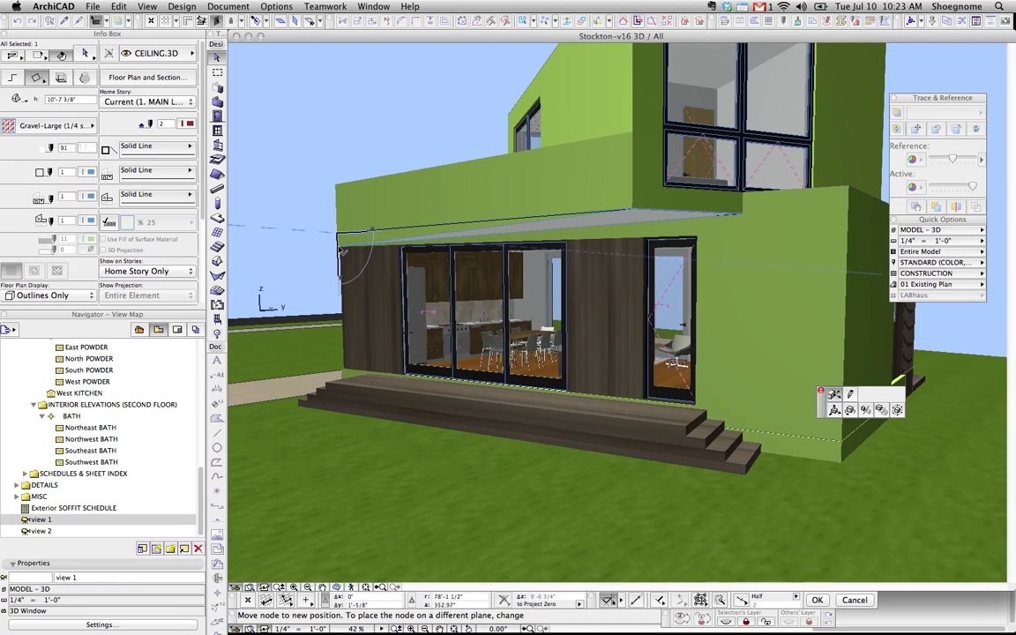
left_click(340, 249)
key("Escape")
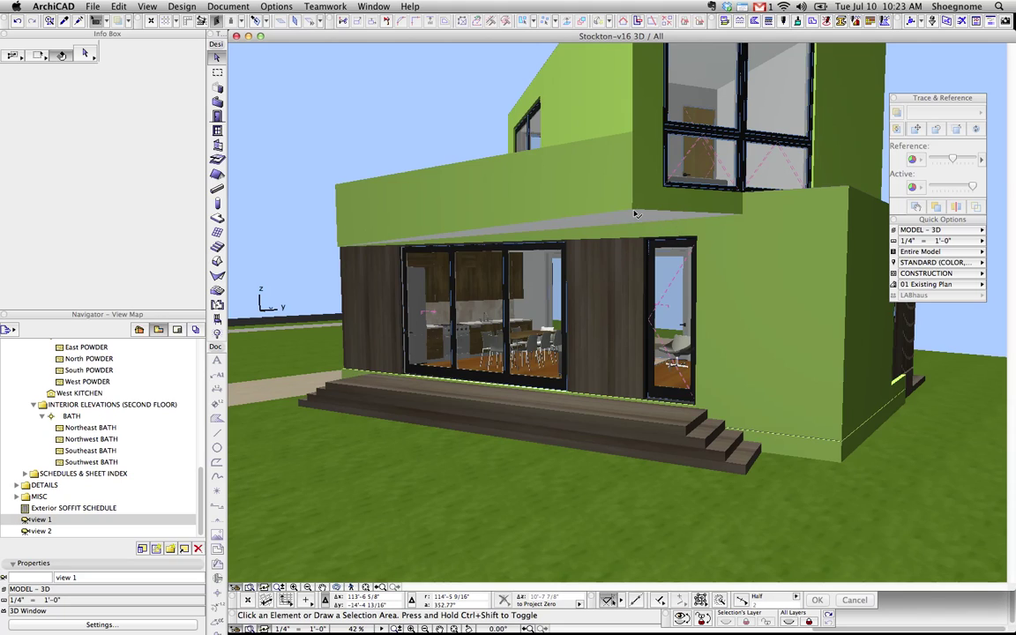
Insert a new node on the soffit morph's front edge and place it at the top outer corner of the narrow glass door
left_click(636, 215)
left_click(648, 226)
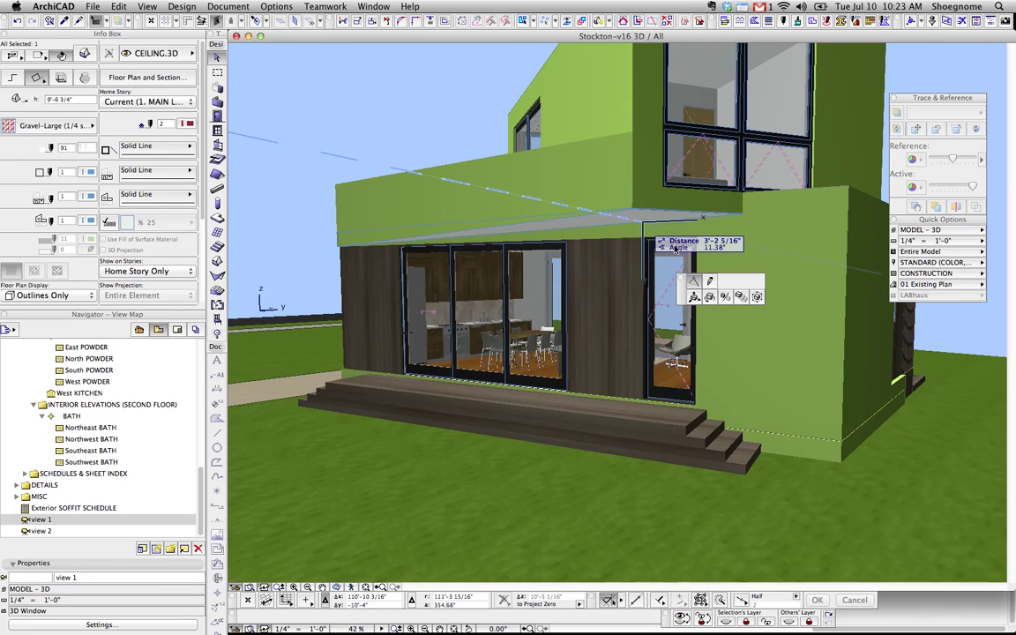
left_click(711, 285)
left_click(696, 238)
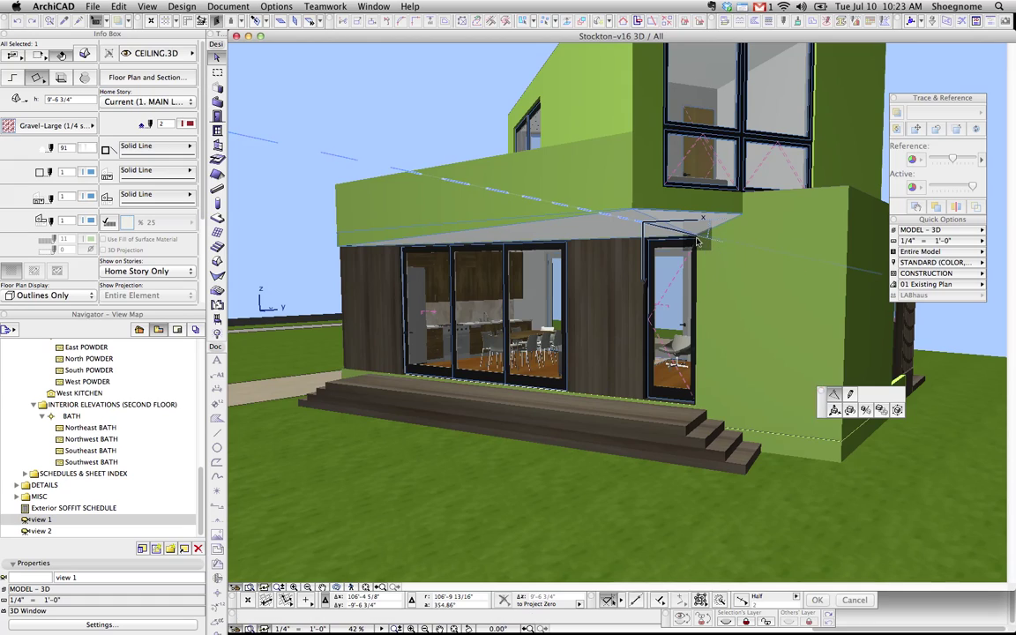
left_click(487, 91)
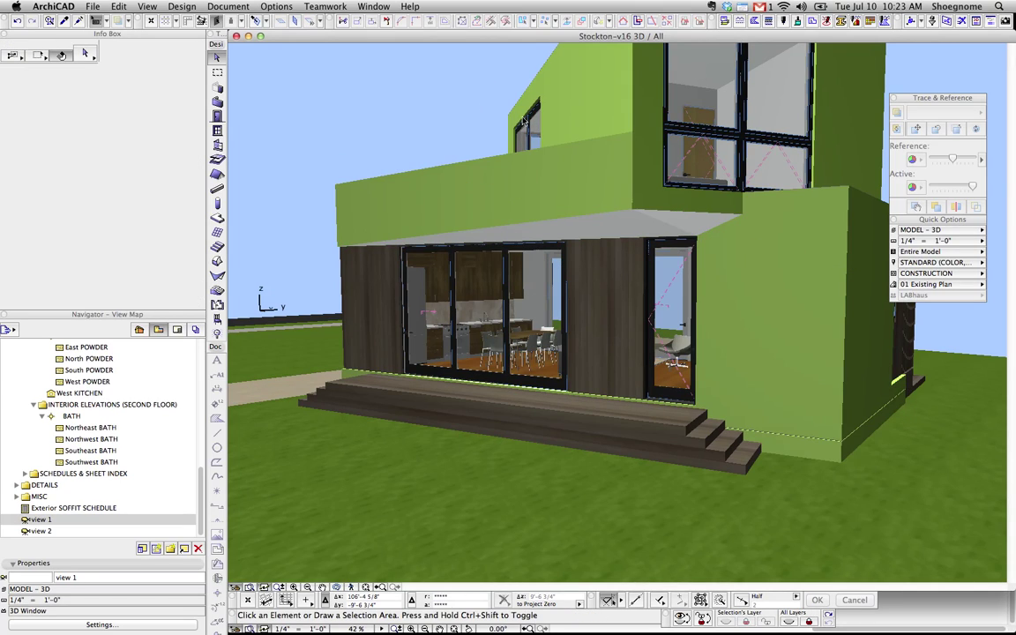
Inspect the folded soffit morph and its edges from the stair end of the deck
middle_click_drag(424, 157, 612, 214, "shift")
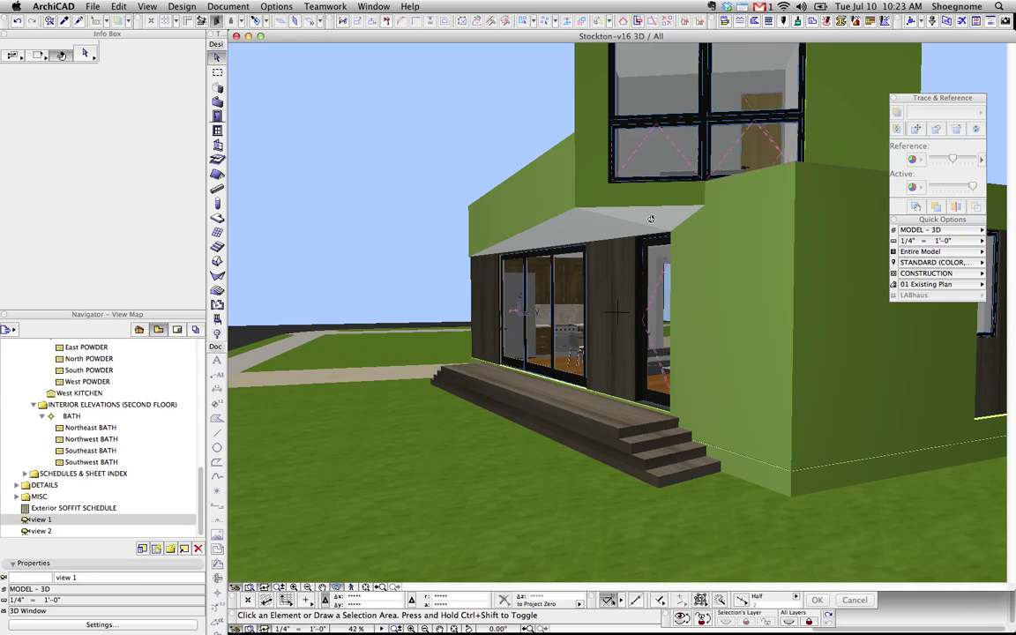
left_click(615, 234)
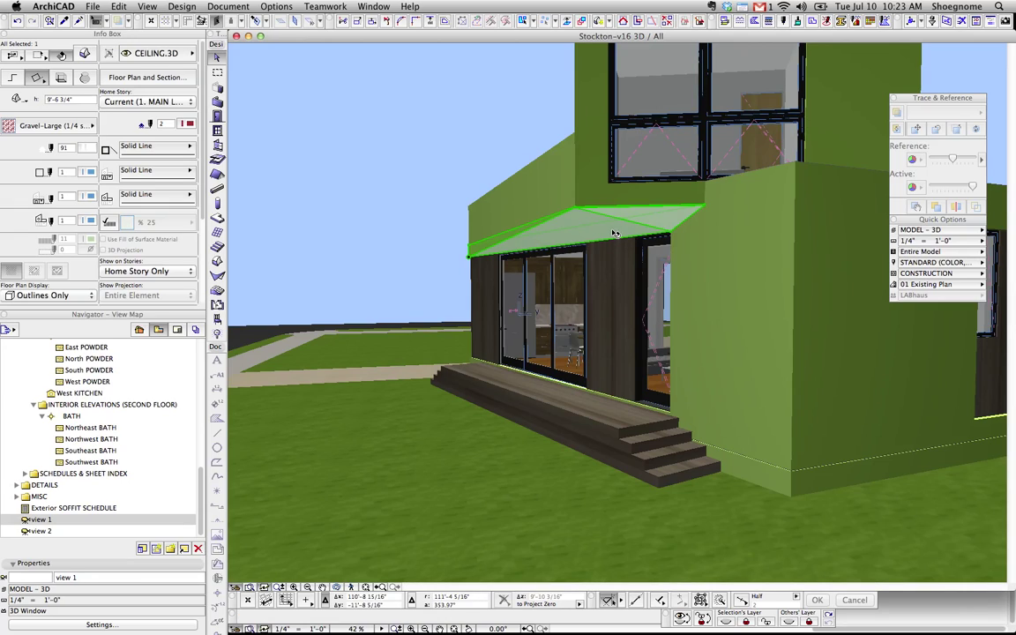
key("Escape")
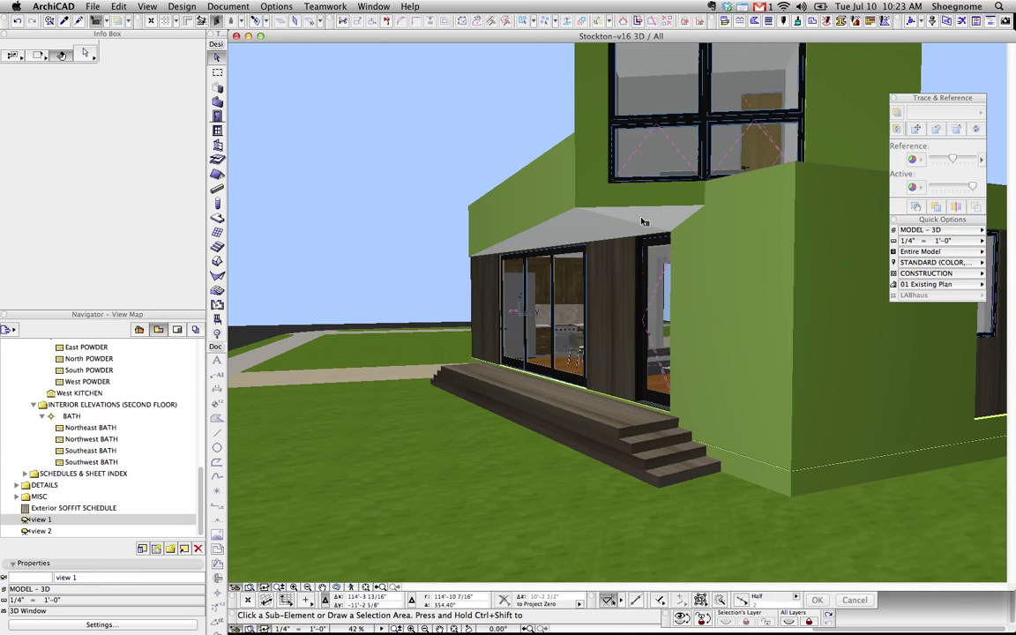
Set the material of the soffit morph's triangular face above the narrow glass door to Rain Screen
left_click(615, 223)
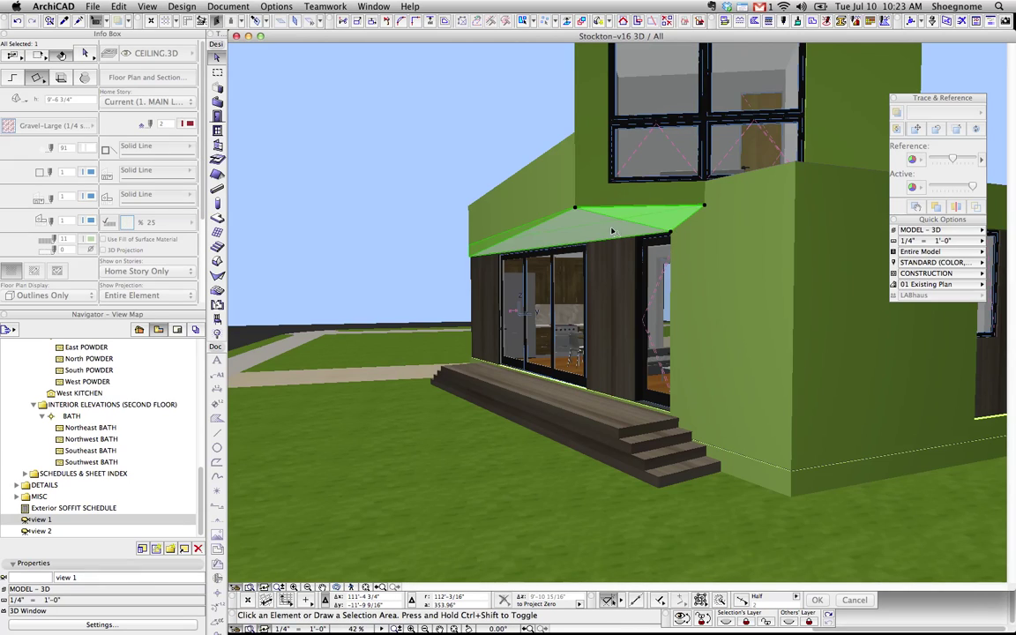
left_click(657, 224, "ctrl+shift")
scroll(133, 150, "down", 3)
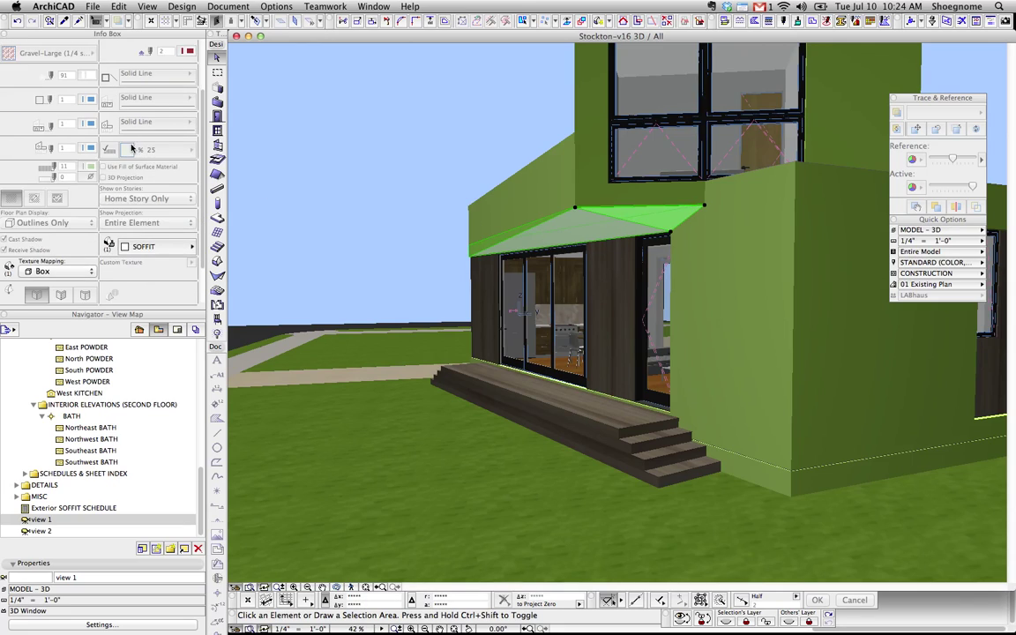
left_click(150, 248)
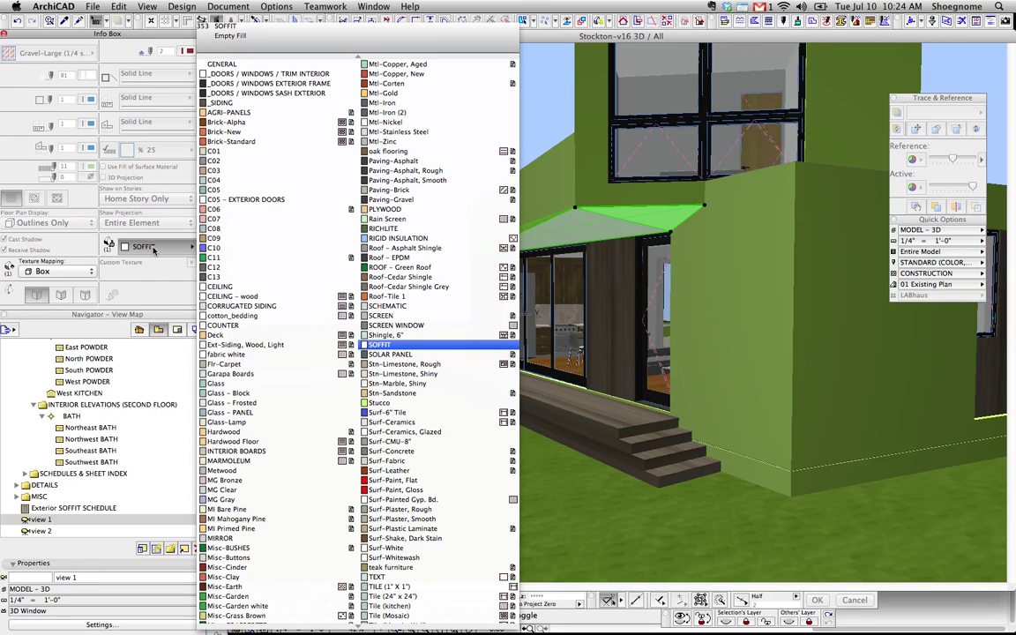
key("r")
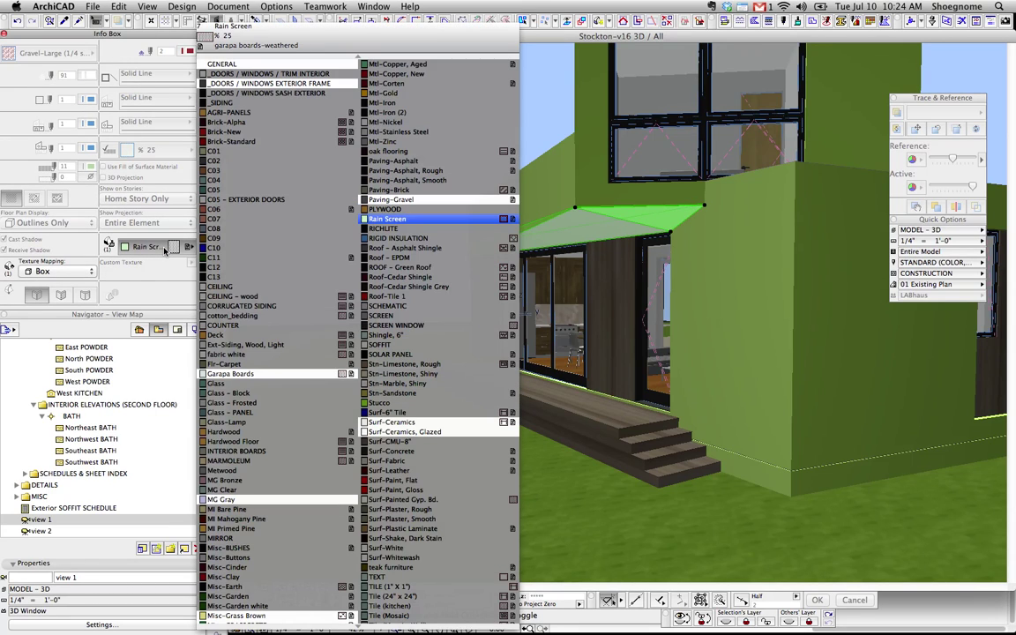
key("Return")
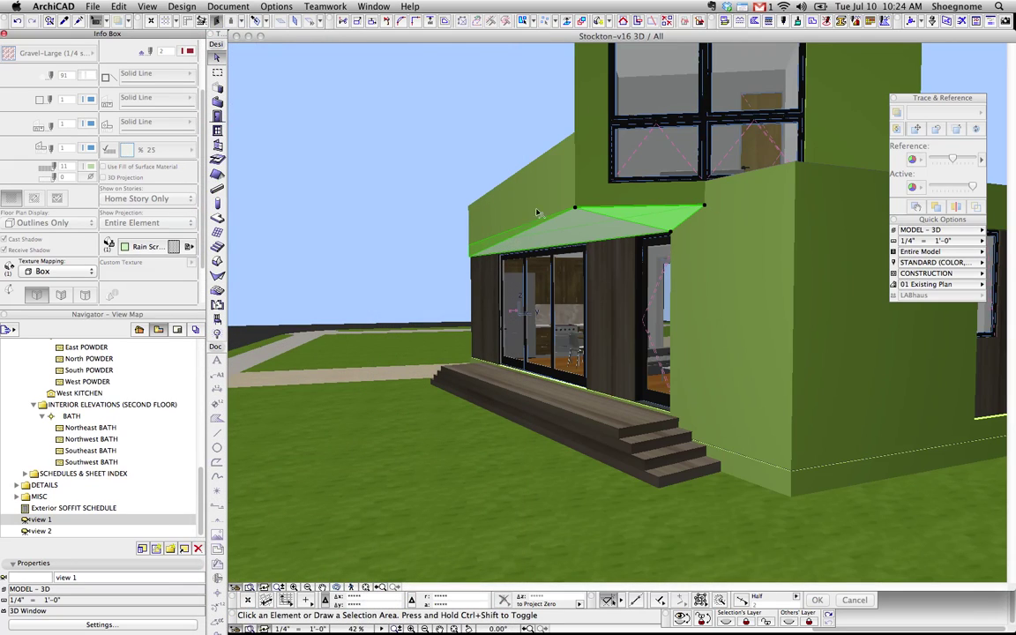
left_click(494, 132)
Apply the Rain Screen material to the soffit morph's remaining face above the sliding glass doors
left_click(589, 229)
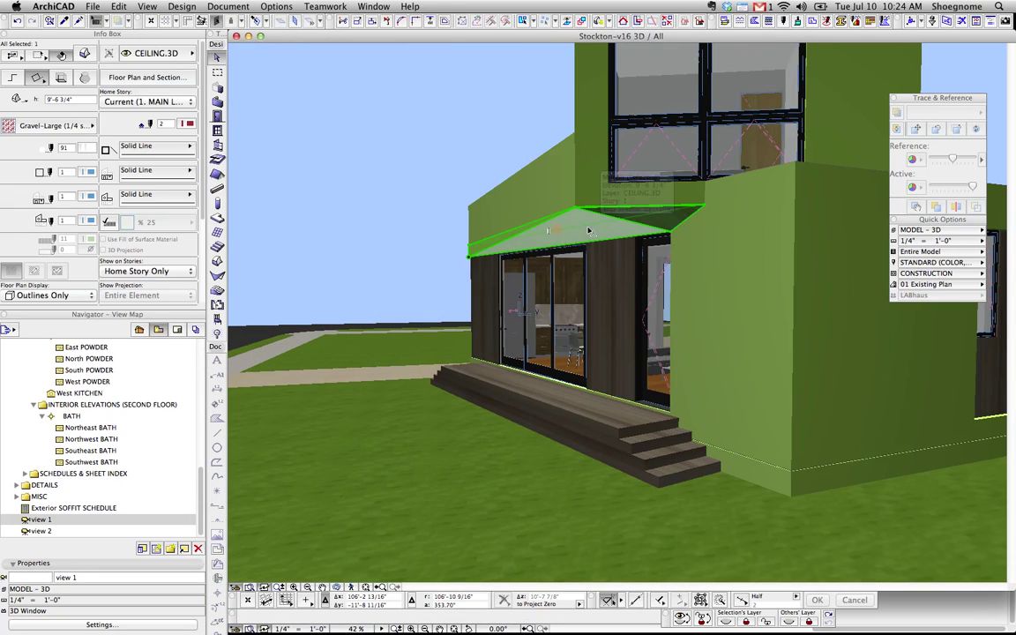
left_click(623, 233, "ctrl+shift")
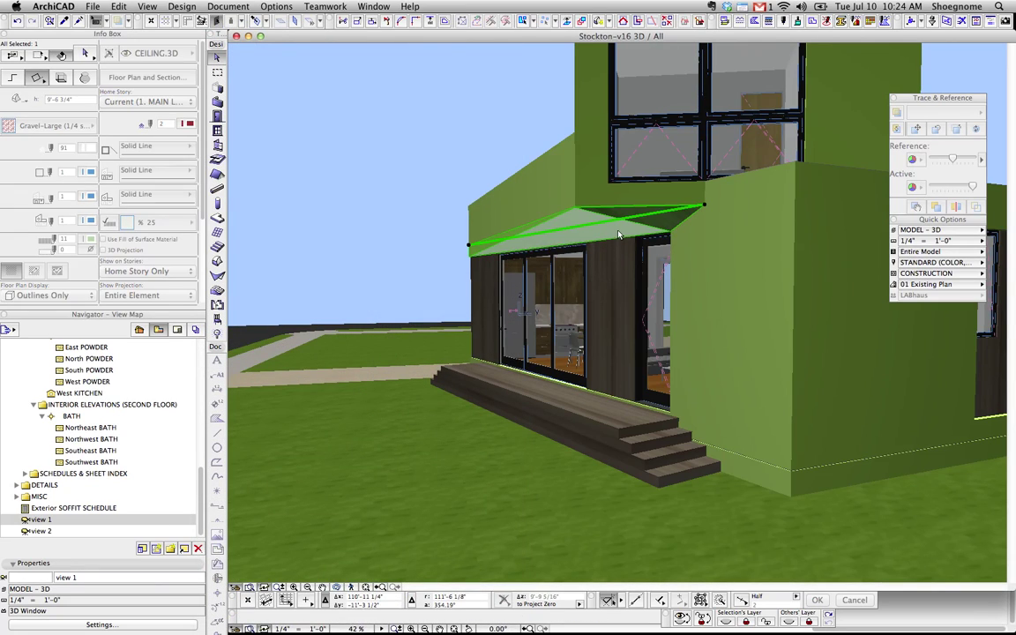
scroll(172, 240, "down", 5)
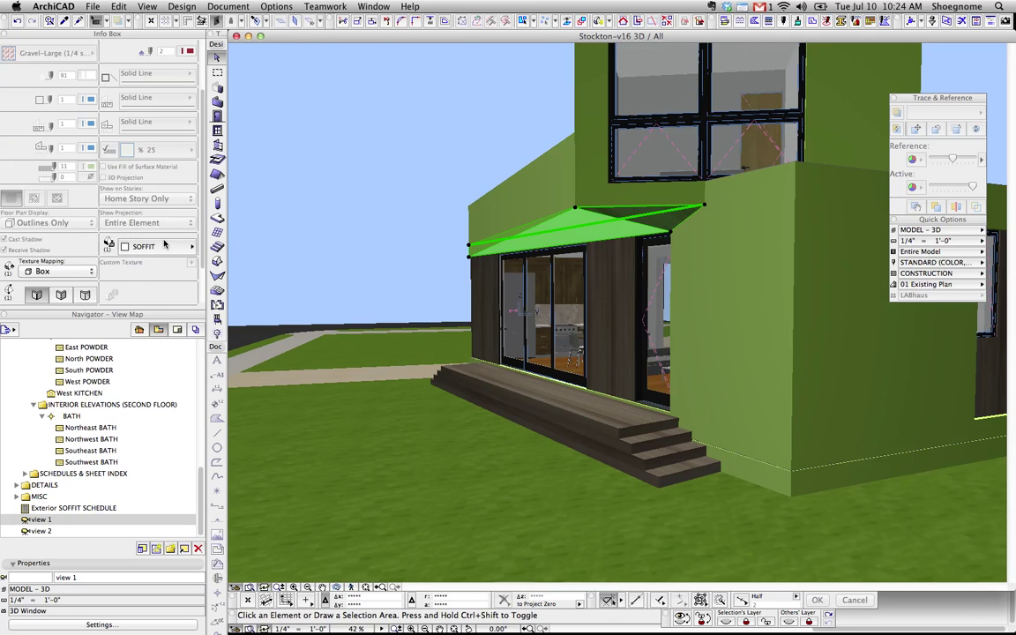
left_click(157, 224)
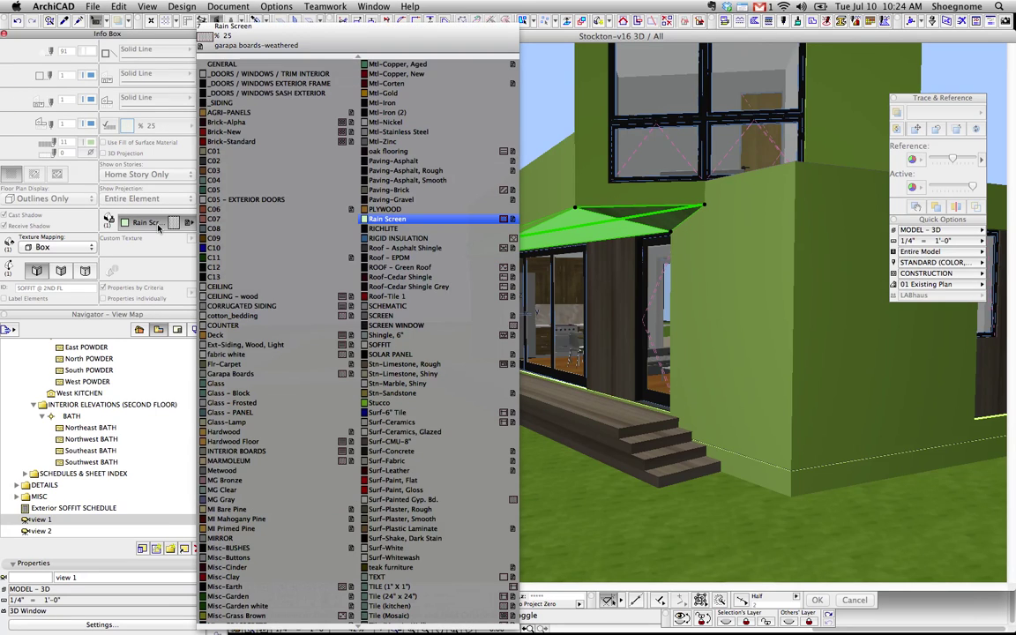
left_click(386, 220)
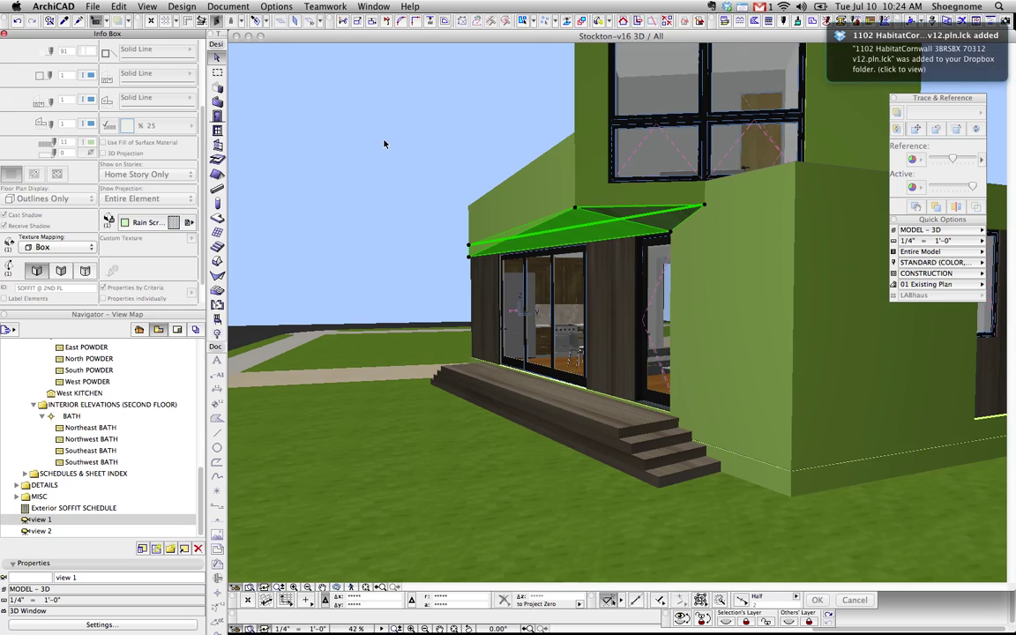
left_click(385, 143)
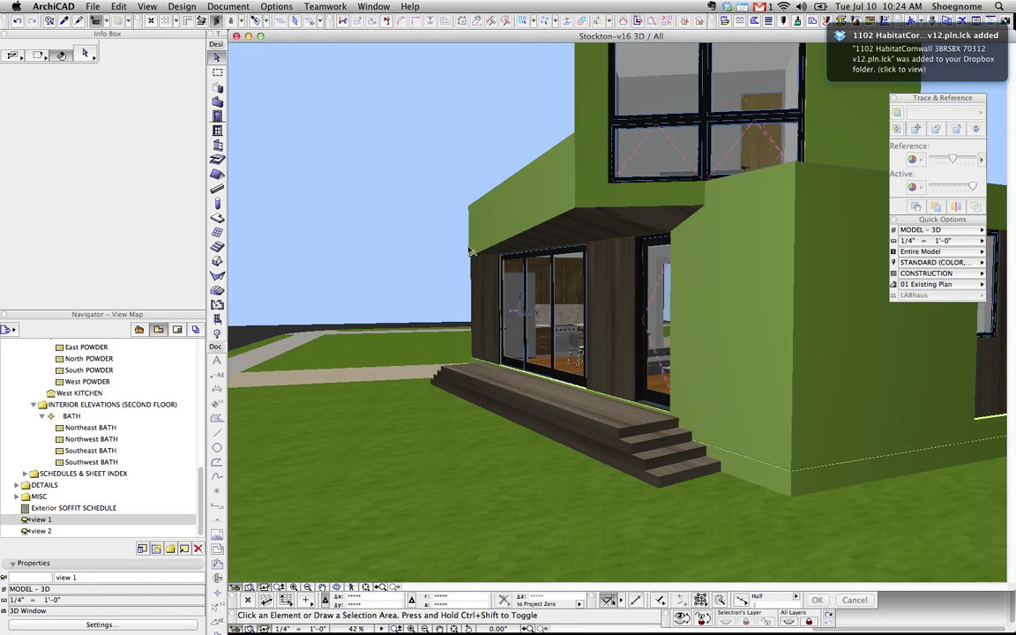
Undo the soffit's Rain Screen material, its reshaping and the morph conversion to return to the flat slab
middle_click_drag(483, 213, 597, 276, "shift")
middle_click_drag(500, 283, 536, 263, "shift")
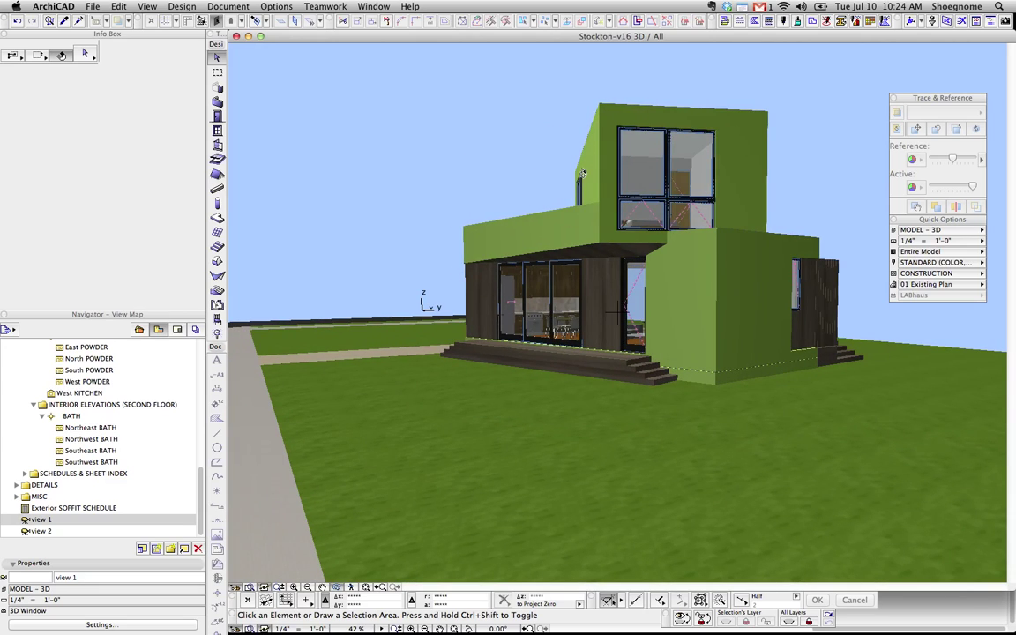
middle_click_drag(514, 179, 563, 220, "shift")
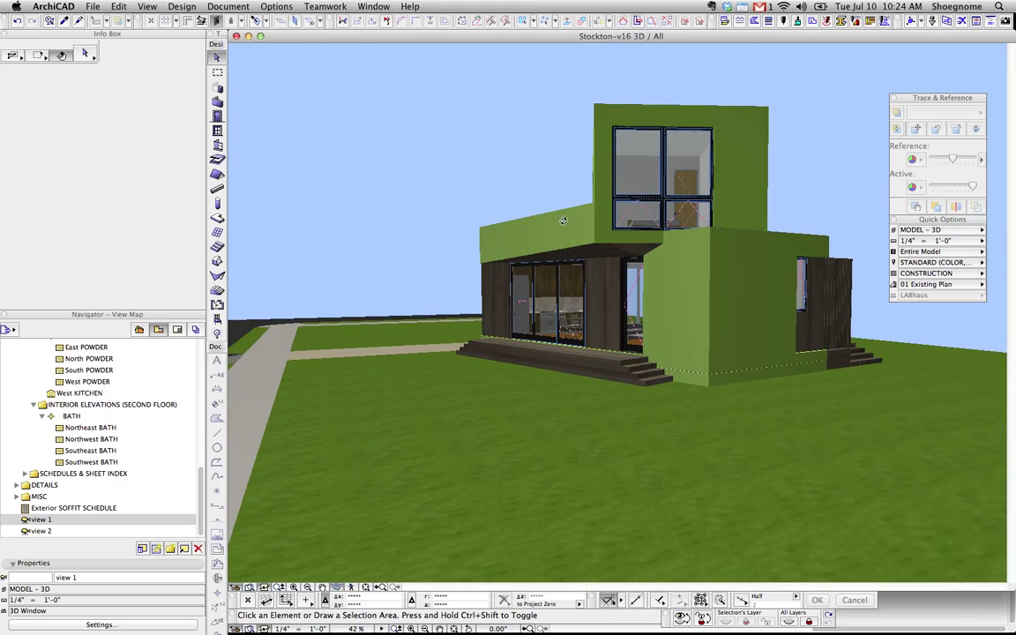
left_click(547, 237)
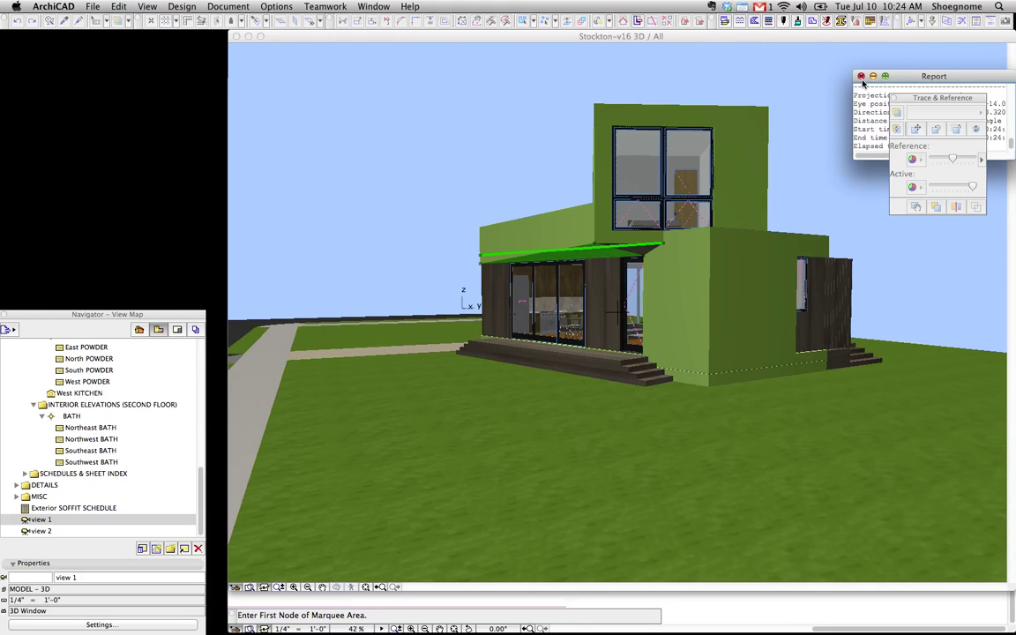
left_click(862, 77)
left_click(558, 182)
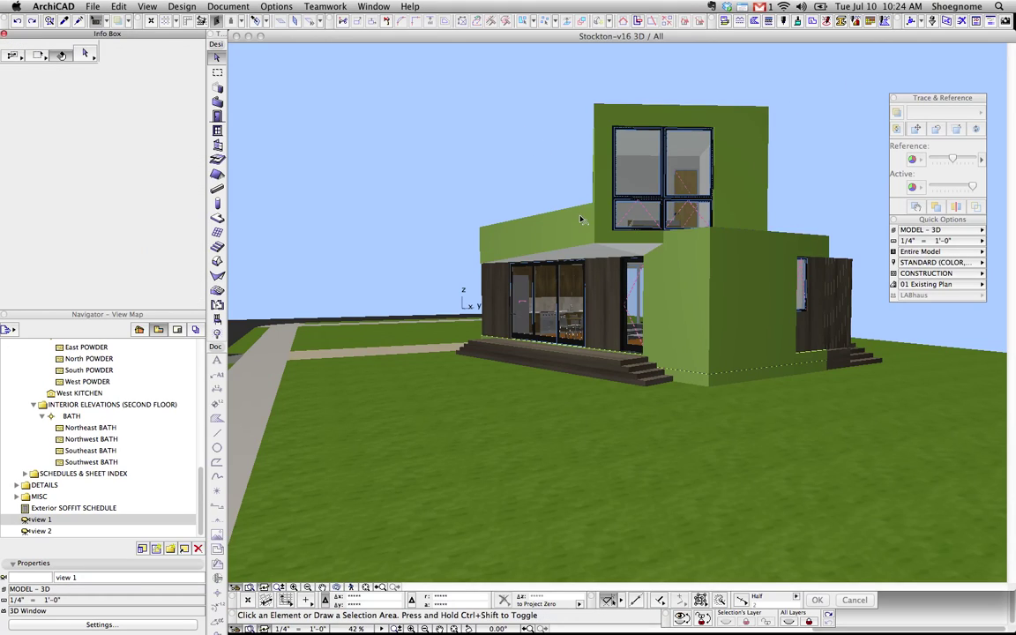
scroll(632, 269, "up", 2)
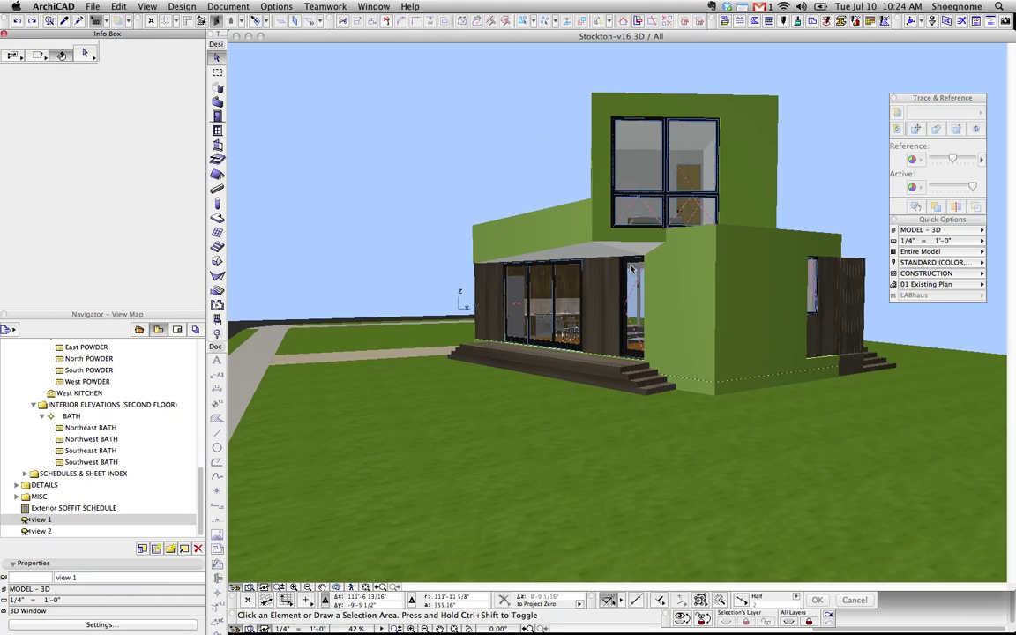
left_click(609, 266)
key("super+z")
key("super+z")
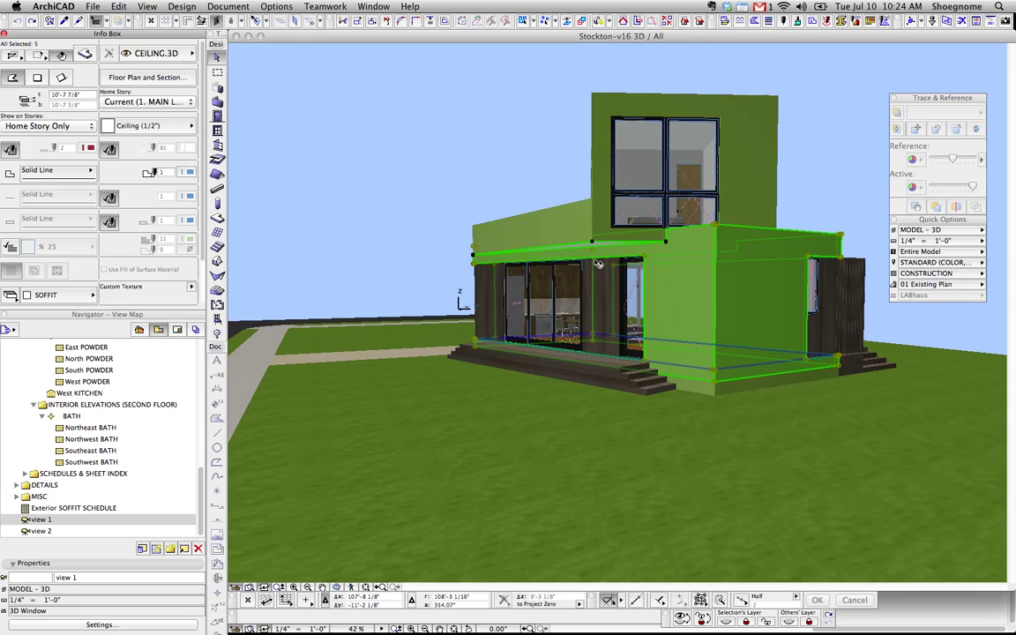
Inspect the flat soffit slab above the deck and its solid element operation on the adjoining wall
left_click(597, 248)
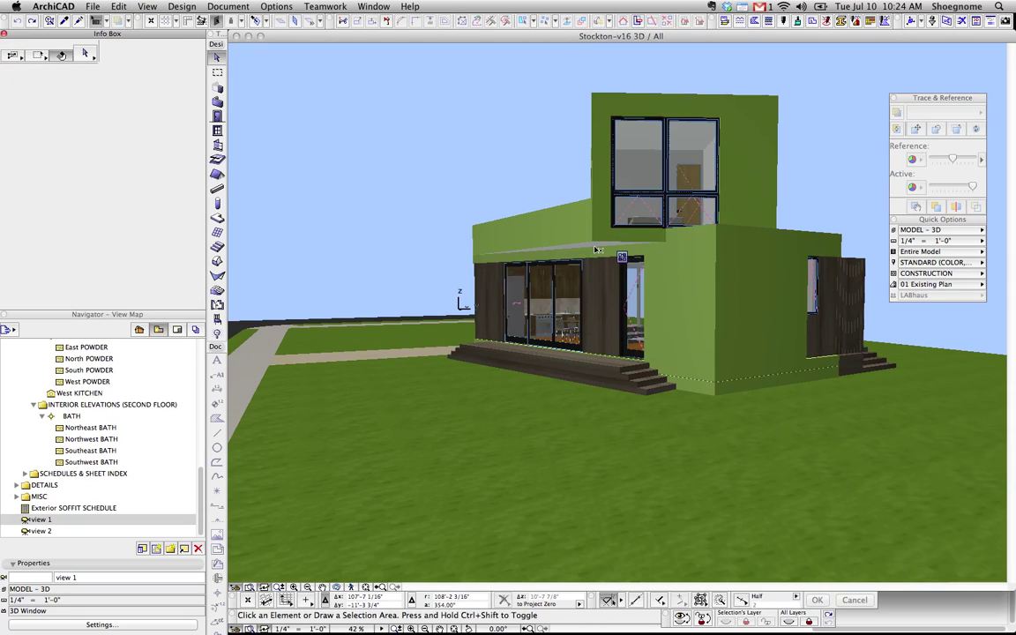
left_click(628, 263)
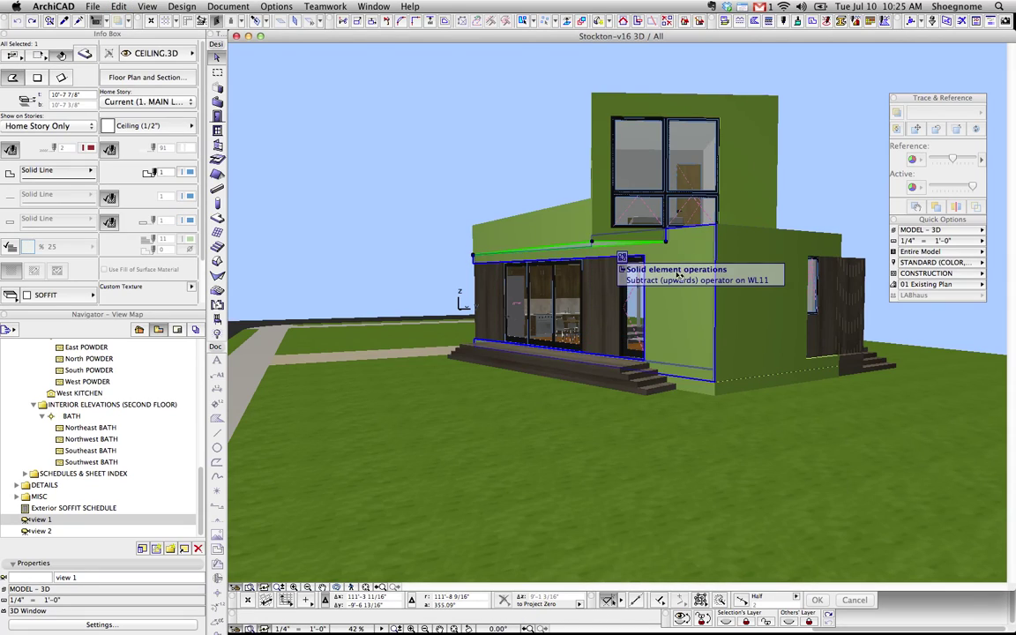
left_click(520, 153)
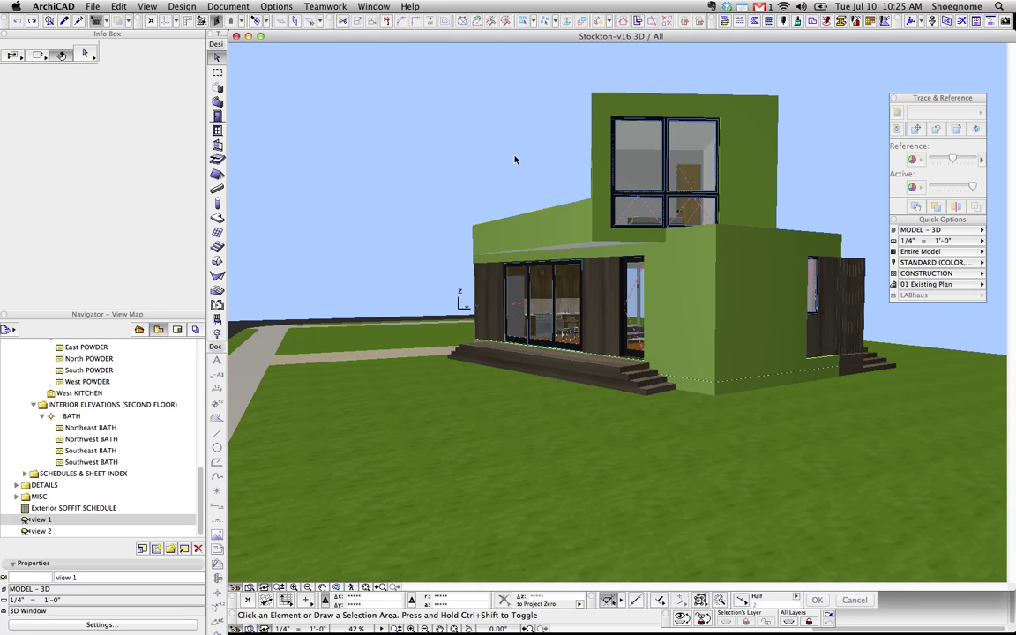
key("o")
left_click_drag(491, 144, 627, 192)
left_click_drag(545, 203, 262, 237)
left_click_drag(618, 250, 502, 243)
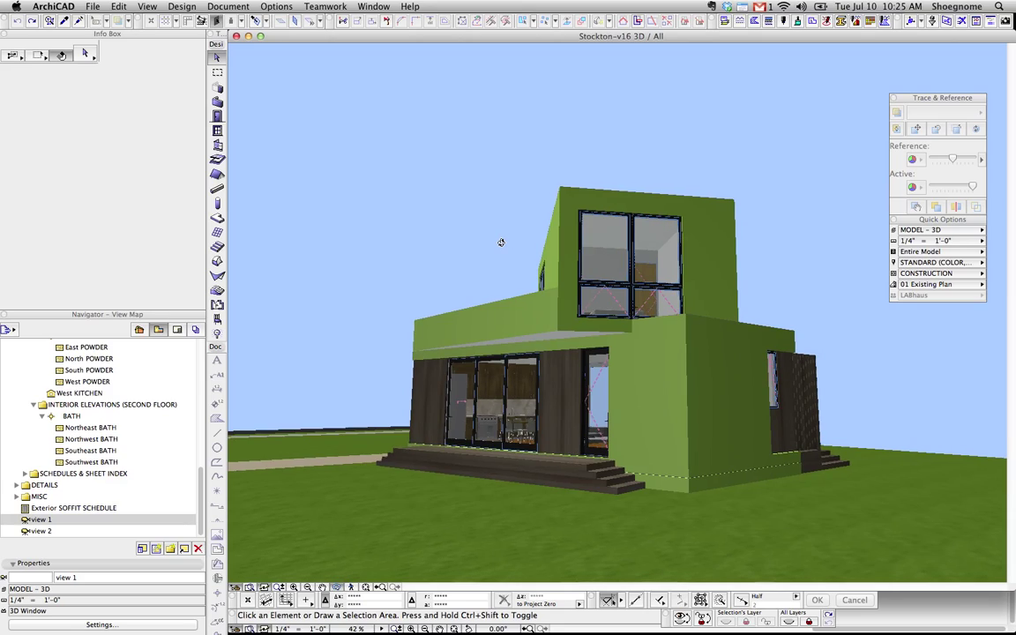